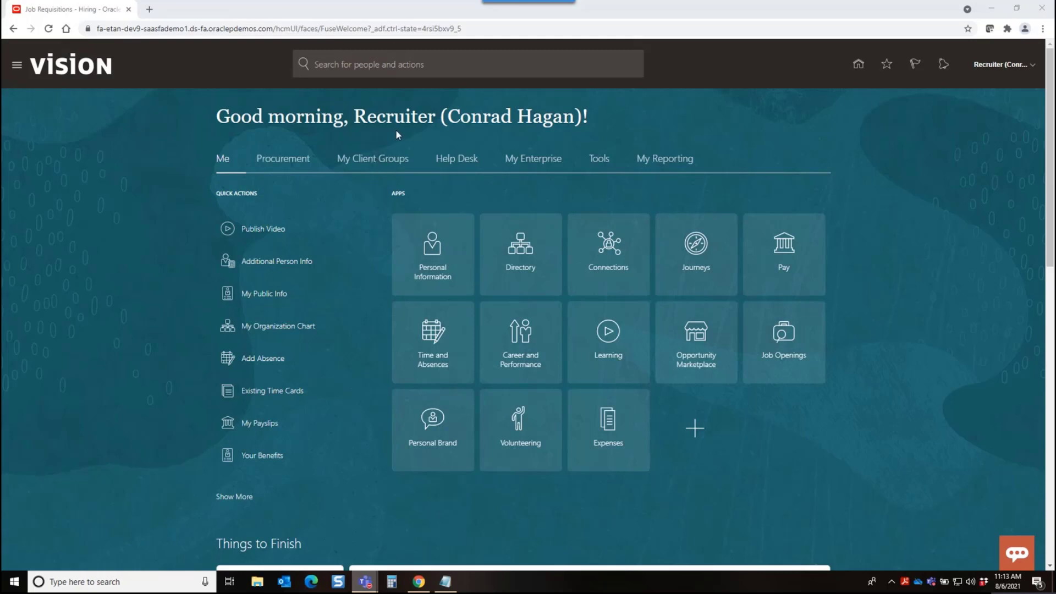
Start a new job requisition in Hiring with recruiting type Hourly and the HR Service Desk Operator template
left_click(374, 161)
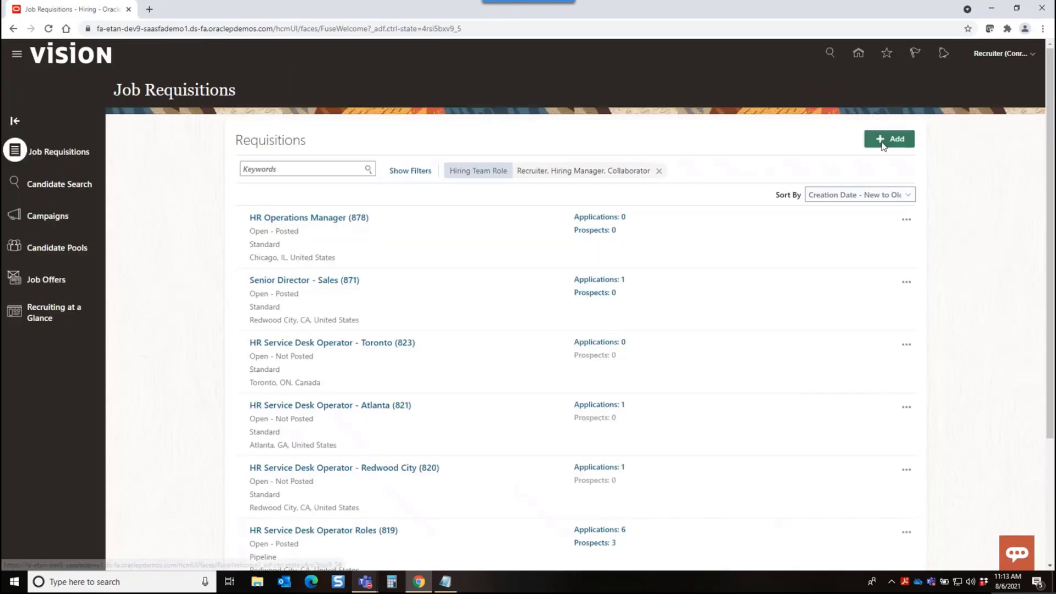
left_click(882, 142)
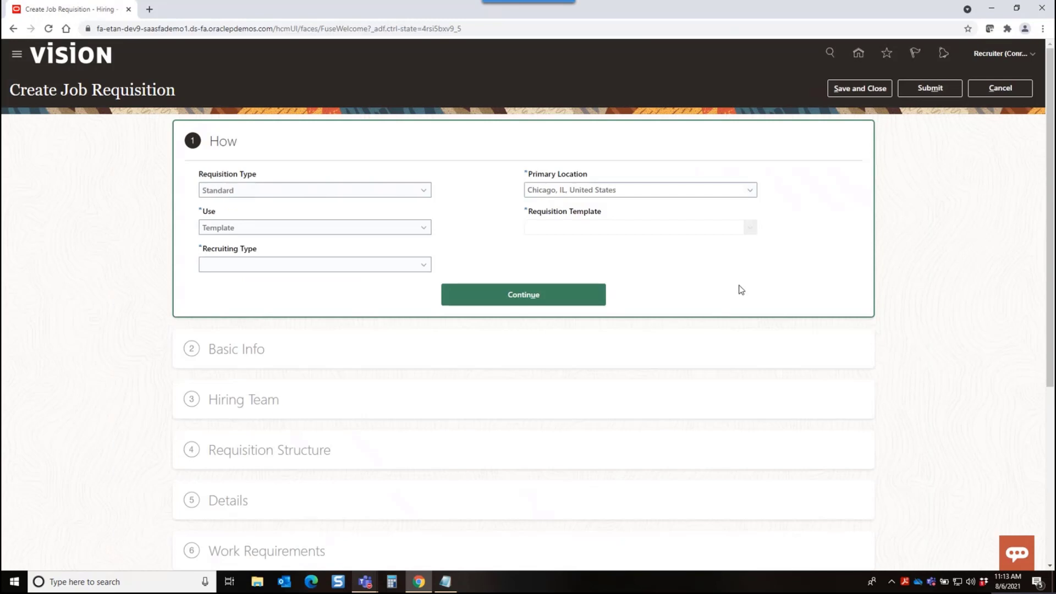
left_click(321, 264)
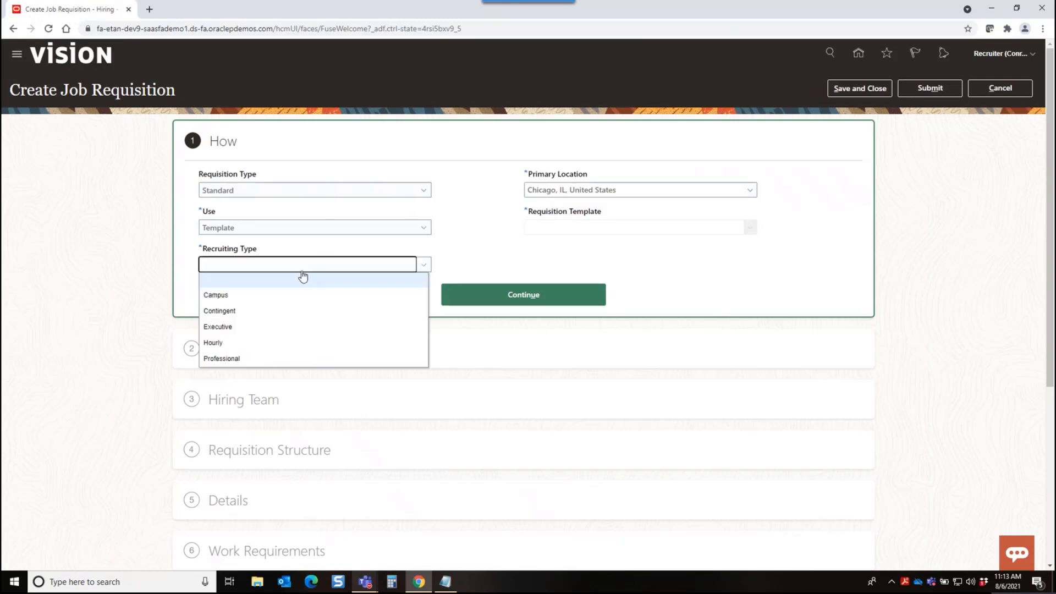
left_click(256, 344)
left_click(599, 226)
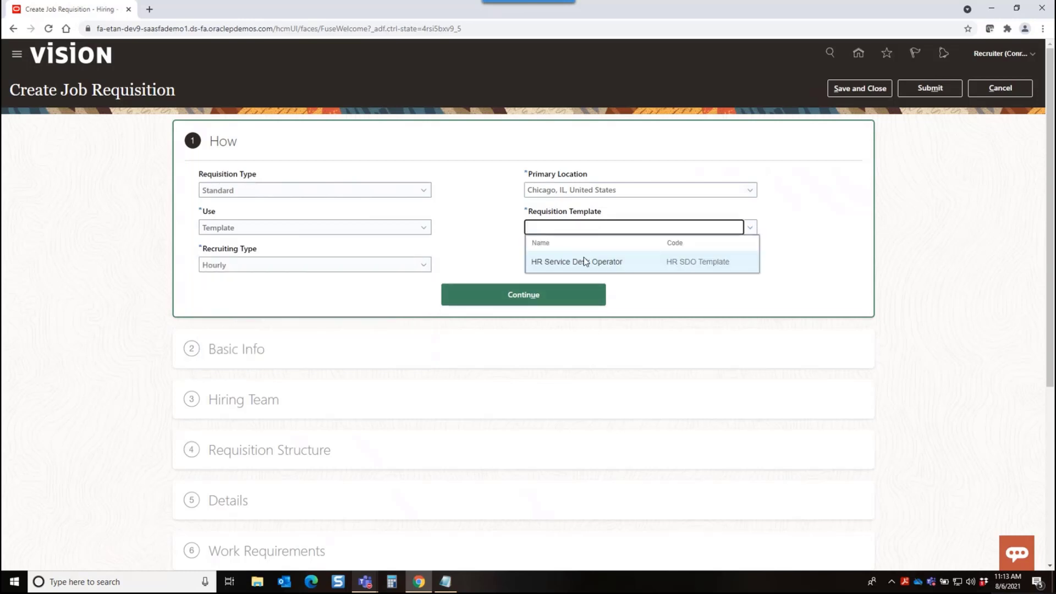
left_click(585, 262)
left_click(547, 295)
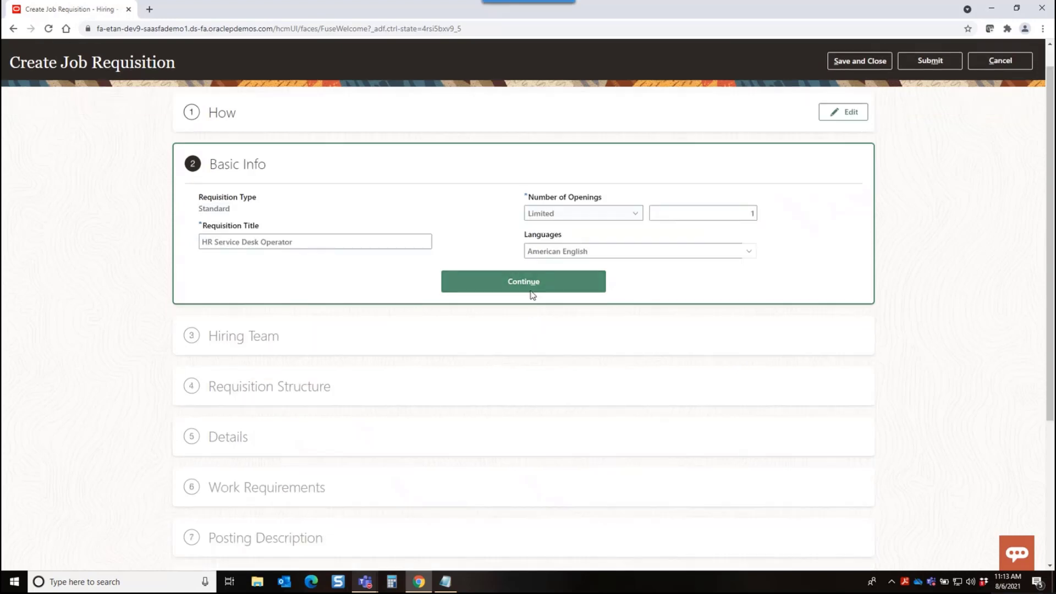
Review the requisition's Basic Info, Hiring Team with its collaborator types, Requisition Structure and Details sections, and cancel the requisition
left_click(524, 281)
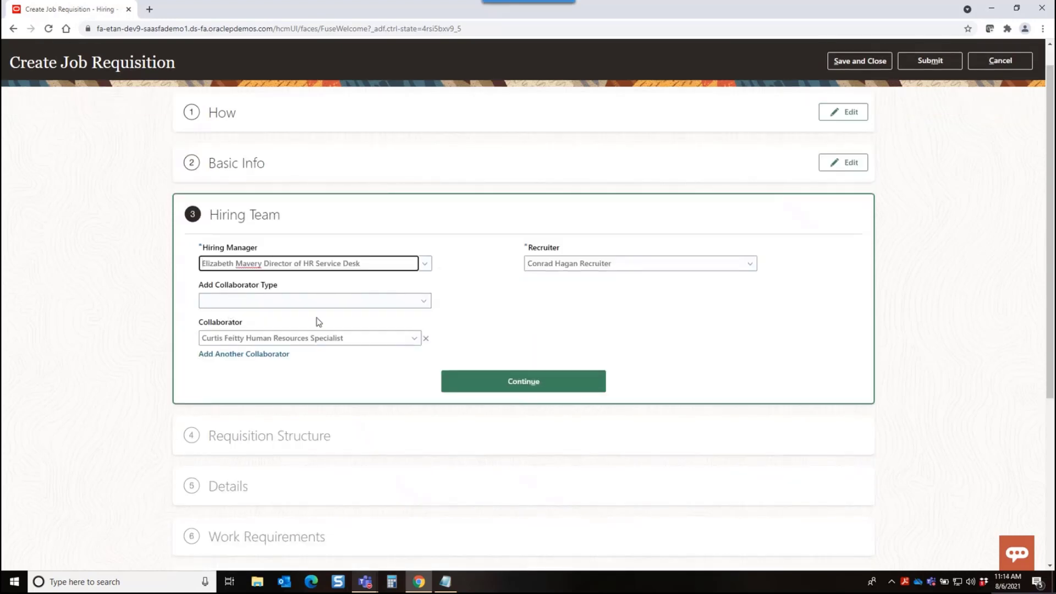
left_click(422, 306)
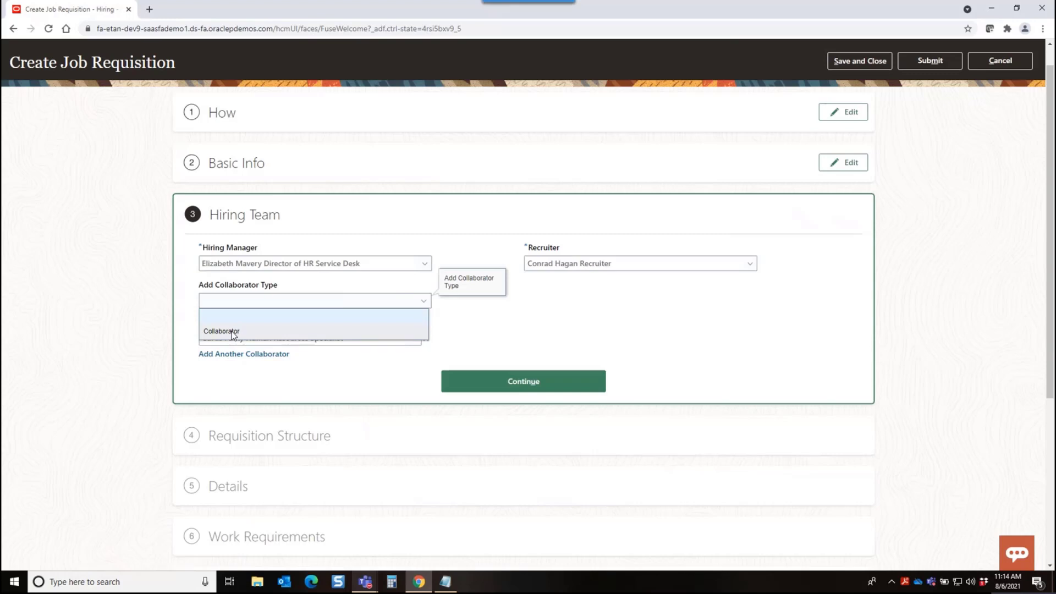
left_click(500, 348)
left_click(531, 377)
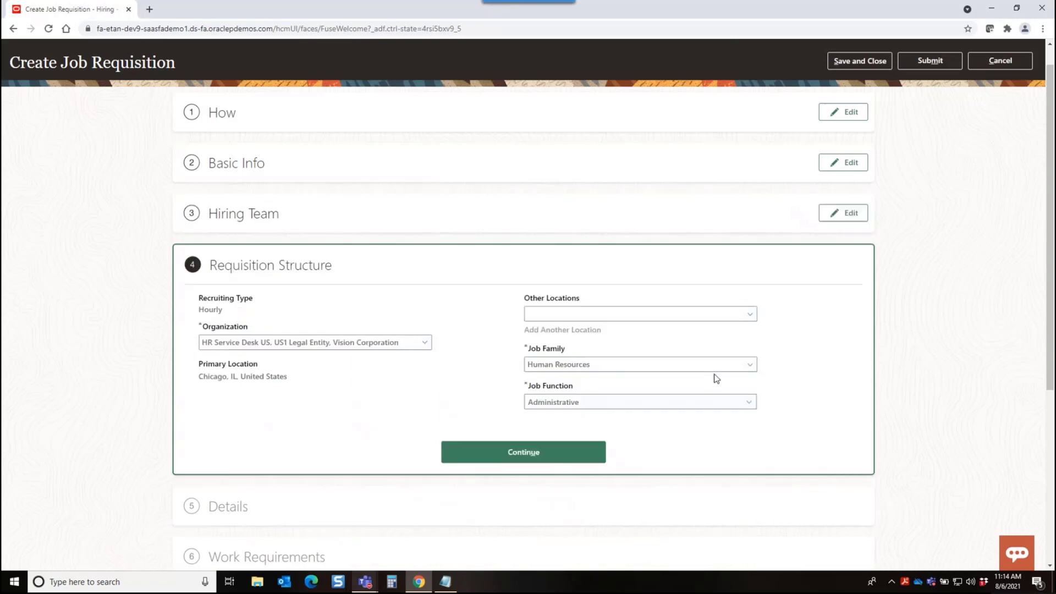
left_click(509, 446)
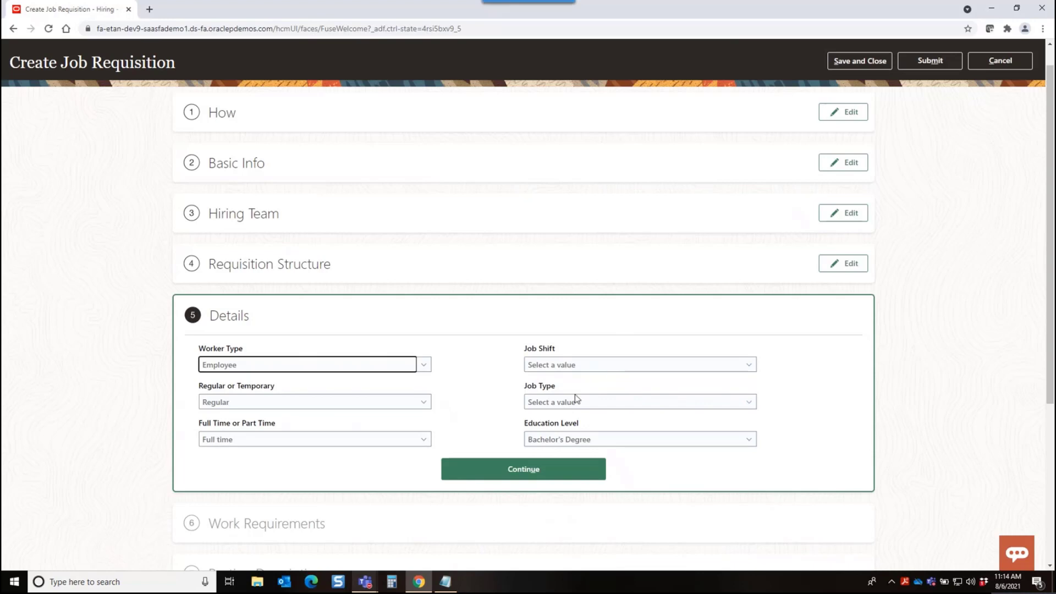
left_click(1006, 61)
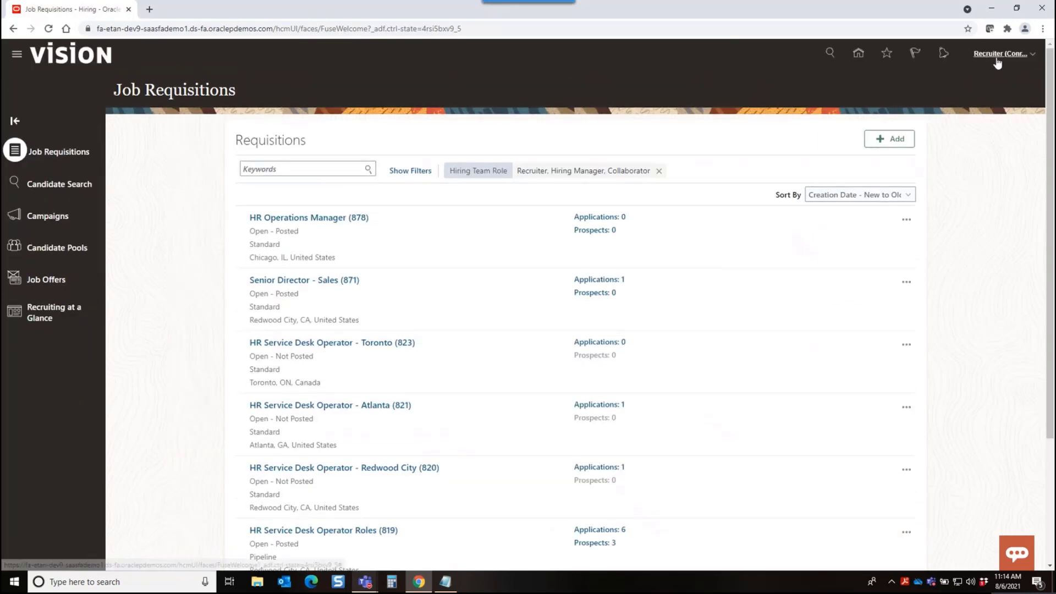
Sign out of the recruiter account and sign in with the saved HCM implementation account
left_click(997, 55)
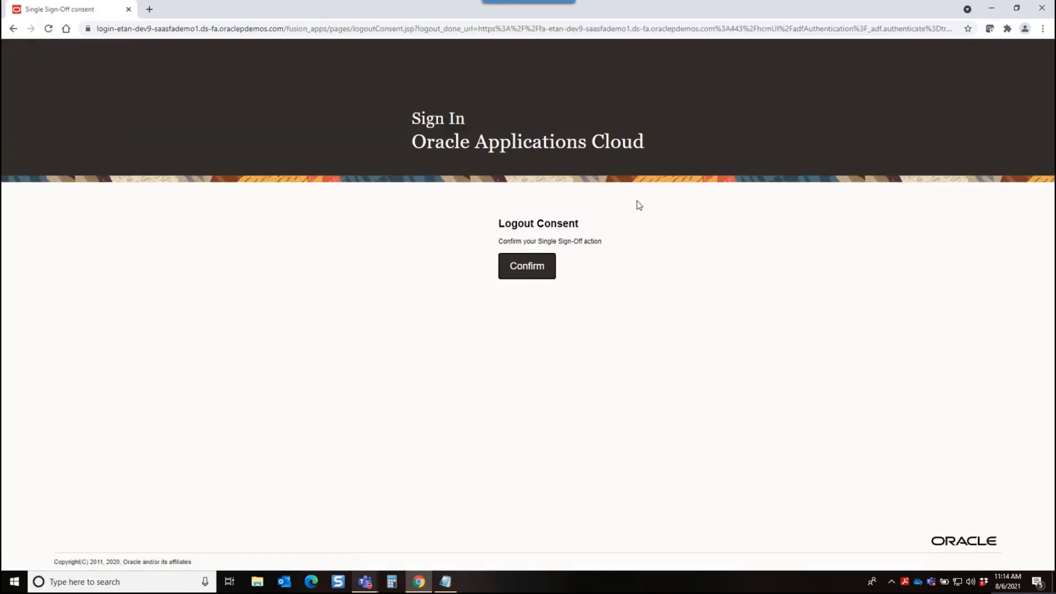
left_click(528, 265)
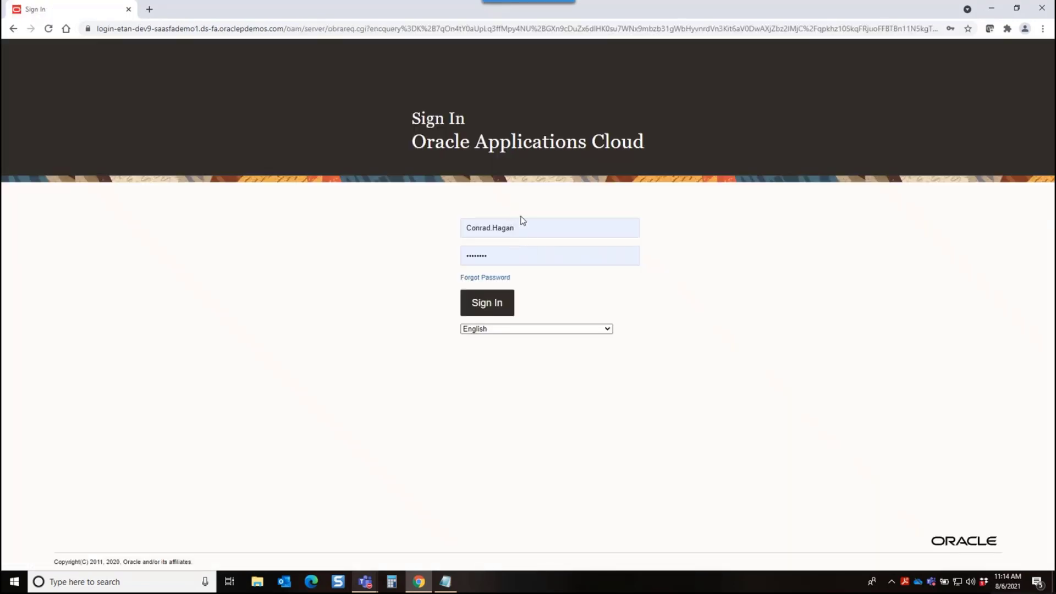
left_click(529, 228)
left_click(519, 288)
left_click(484, 302)
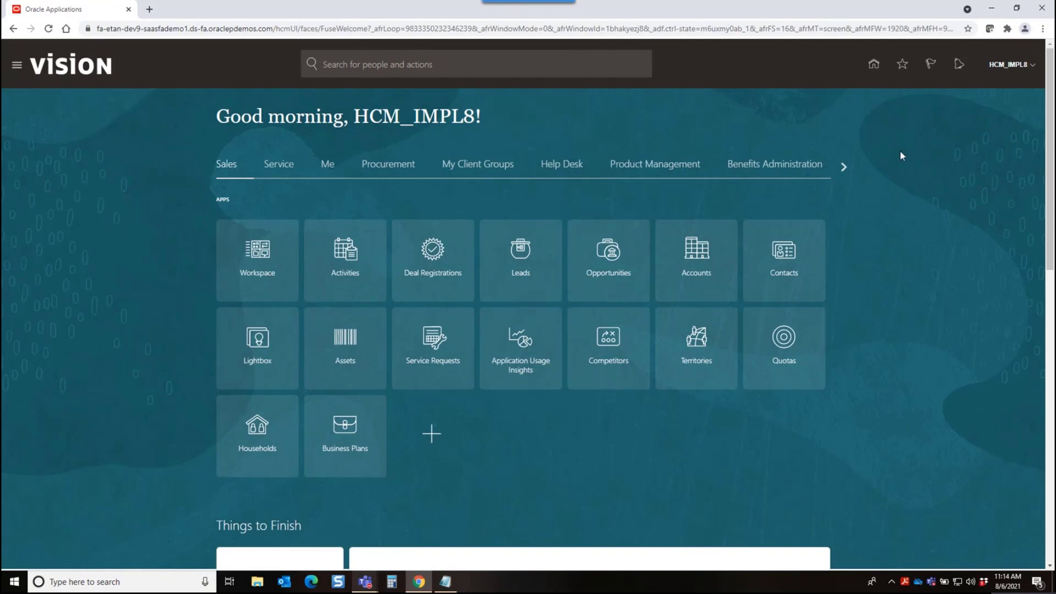
Open Setup and Maintenance and switch the setup offering to Recruiting and Candidate Experience
left_click(1034, 70)
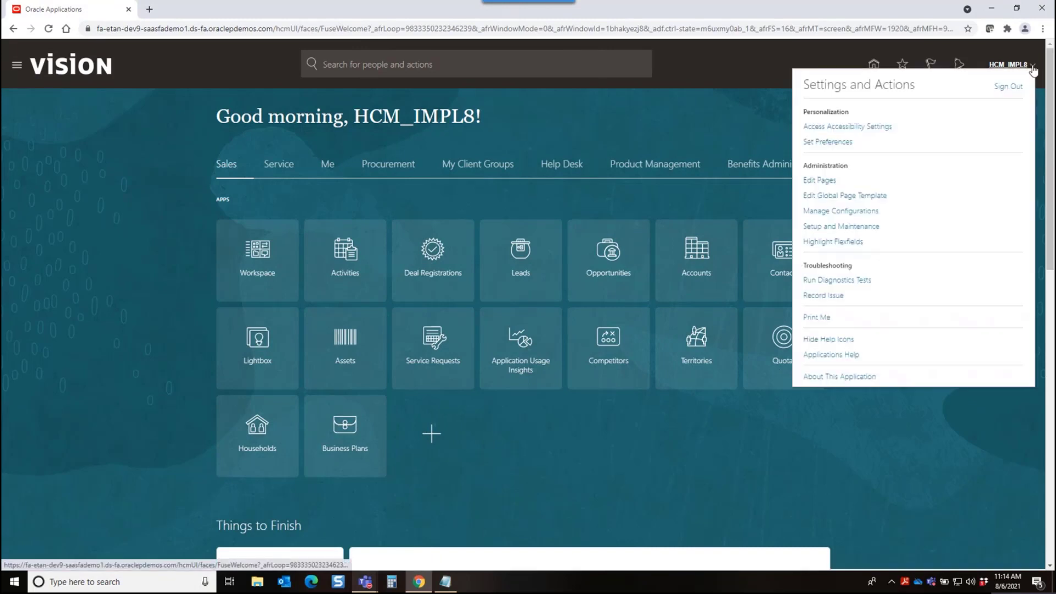
left_click(875, 227)
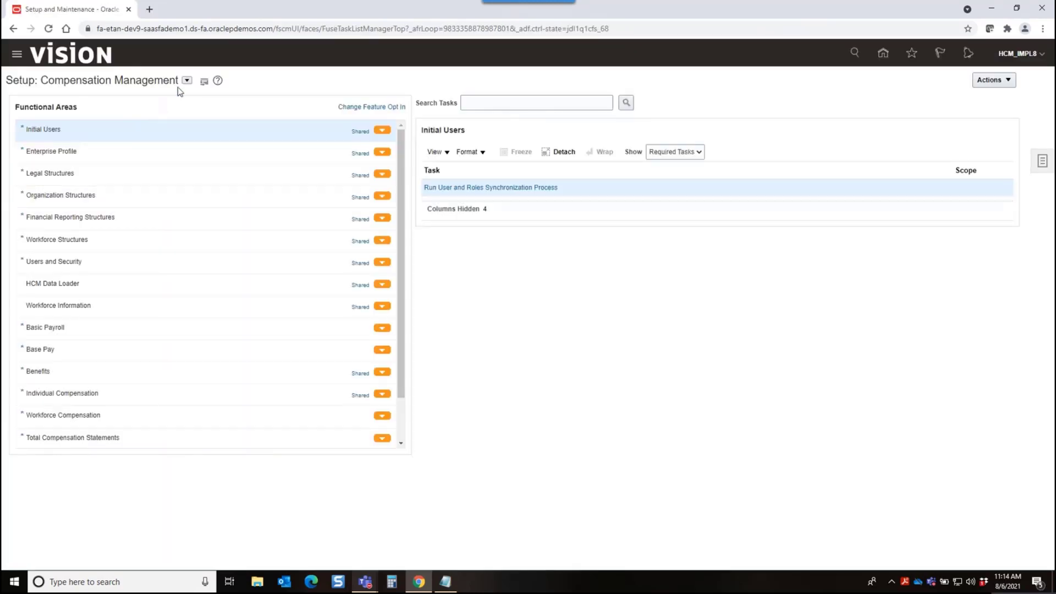
left_click(186, 82)
scroll(248, 158, "down", 5)
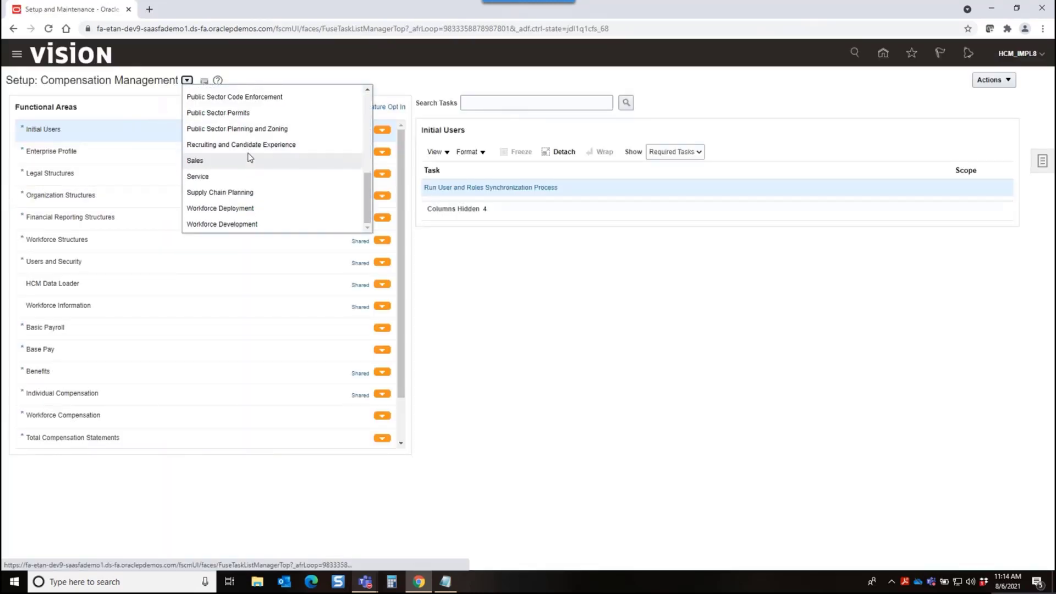
left_click(243, 145)
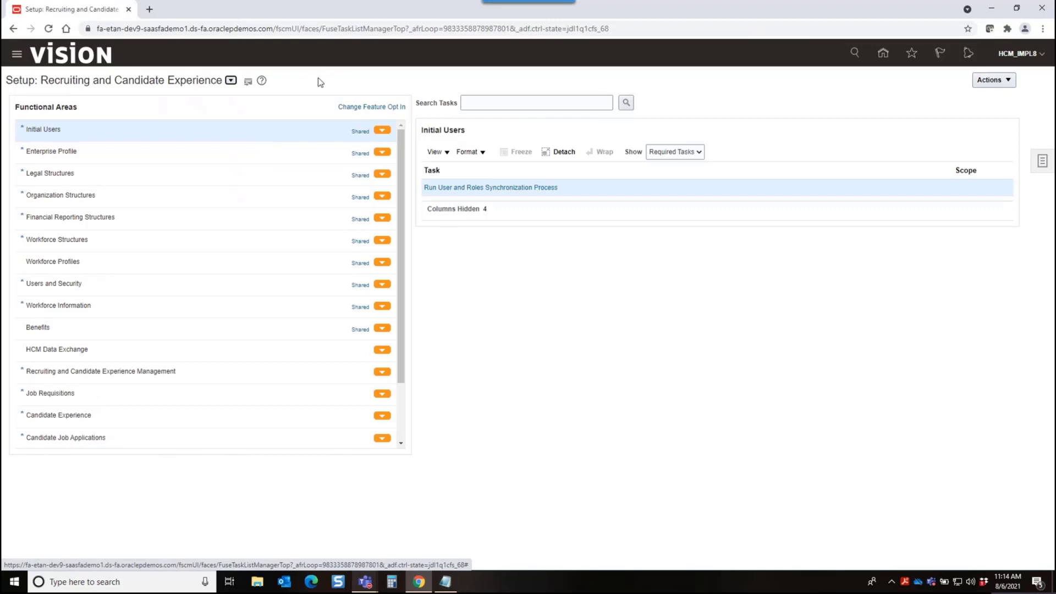
Open Recruiting and Candidate Experience Lookups from the Recruiting and Candidate Experience Management area and search for lookups with the meaning "recruit"
left_click(205, 375)
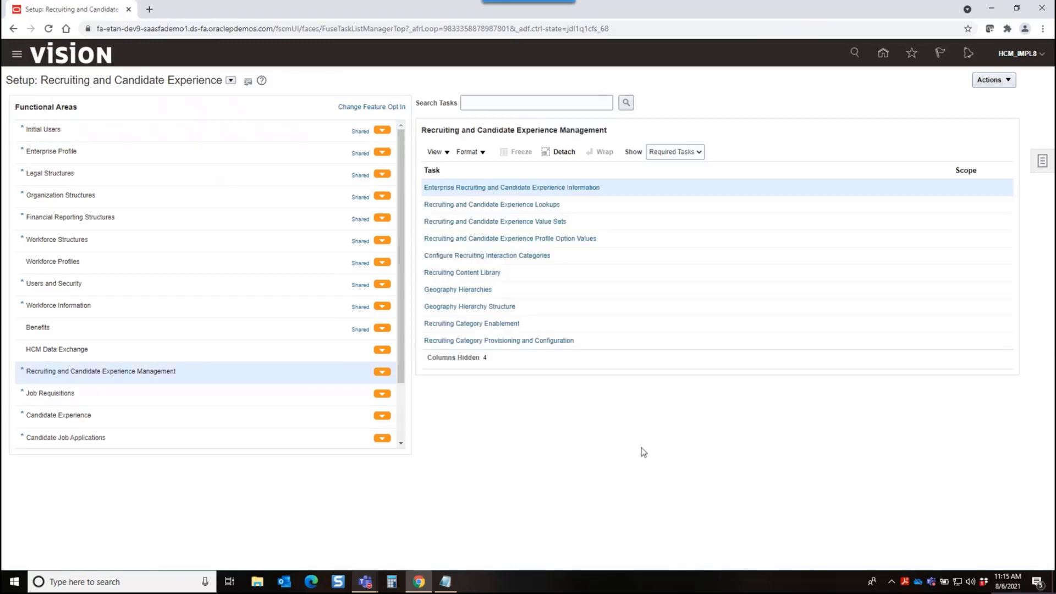
left_click(498, 207)
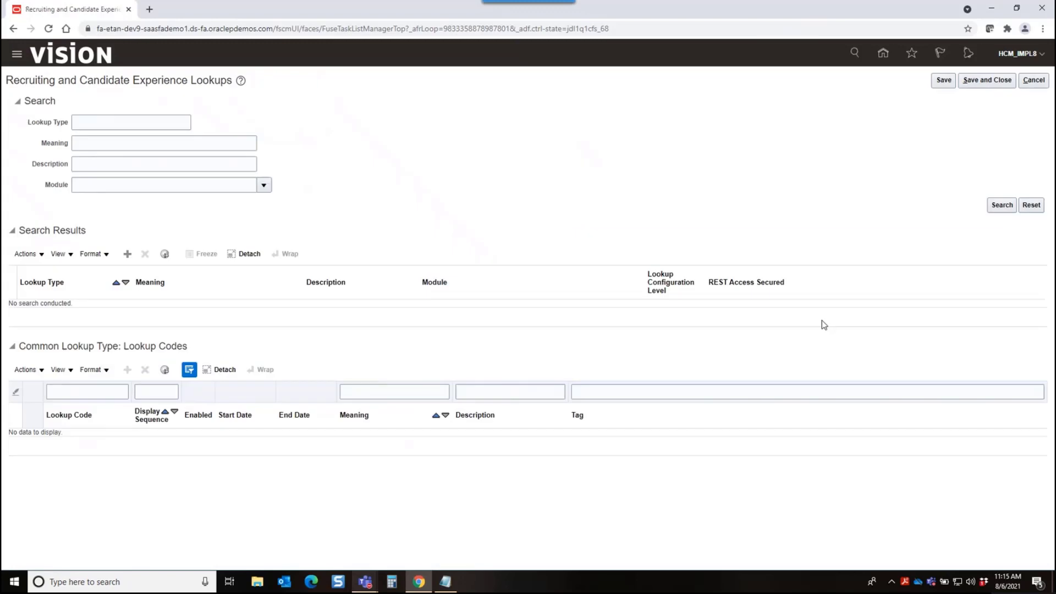
left_click(112, 143)
type("recr")
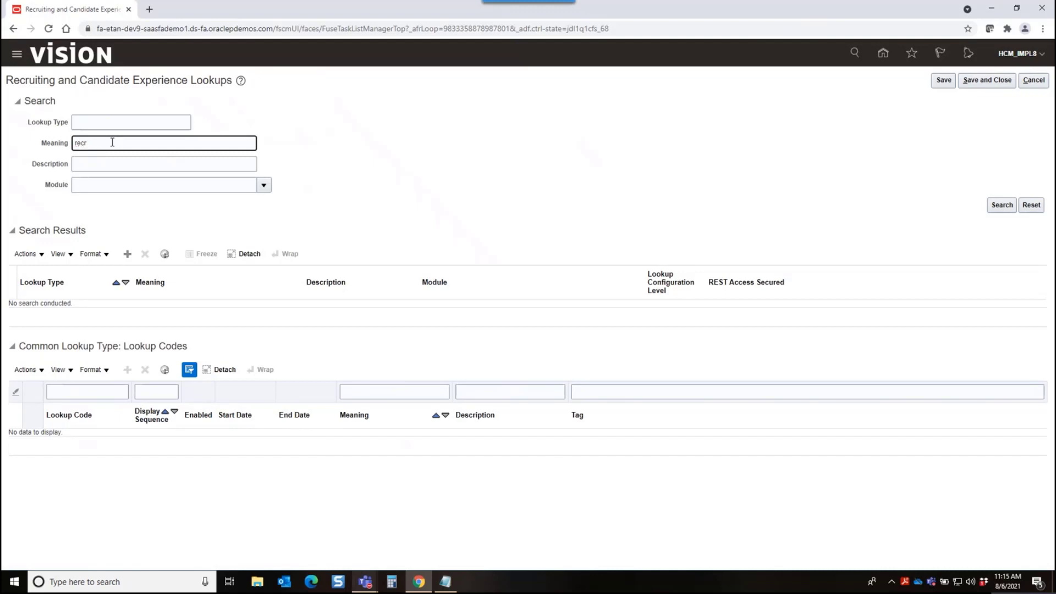
type("uit")
left_click(1002, 205)
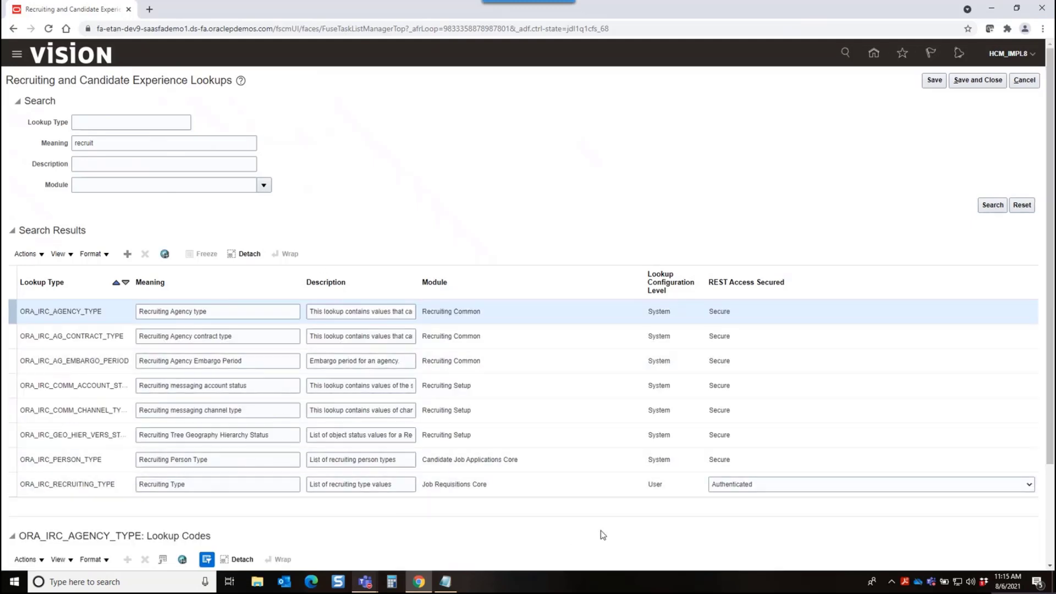
In the ORA_IRC_RECRUITING_TYPE lookup, disable the ORA_CONTINGENT code and toggle ORA_CAMPUS off and back on
left_click(563, 487)
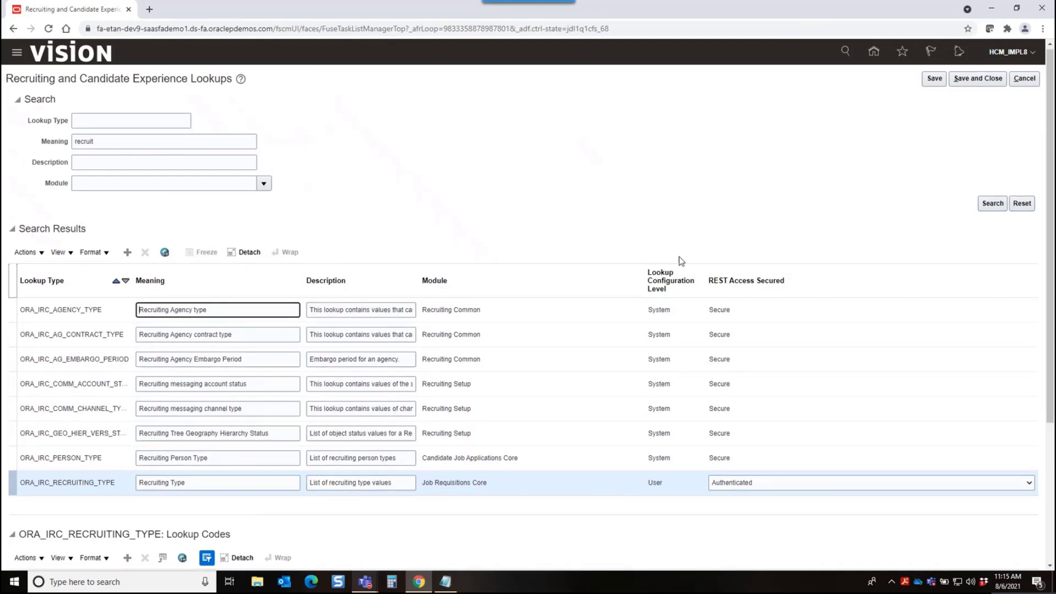
scroll(680, 262, "down", 3)
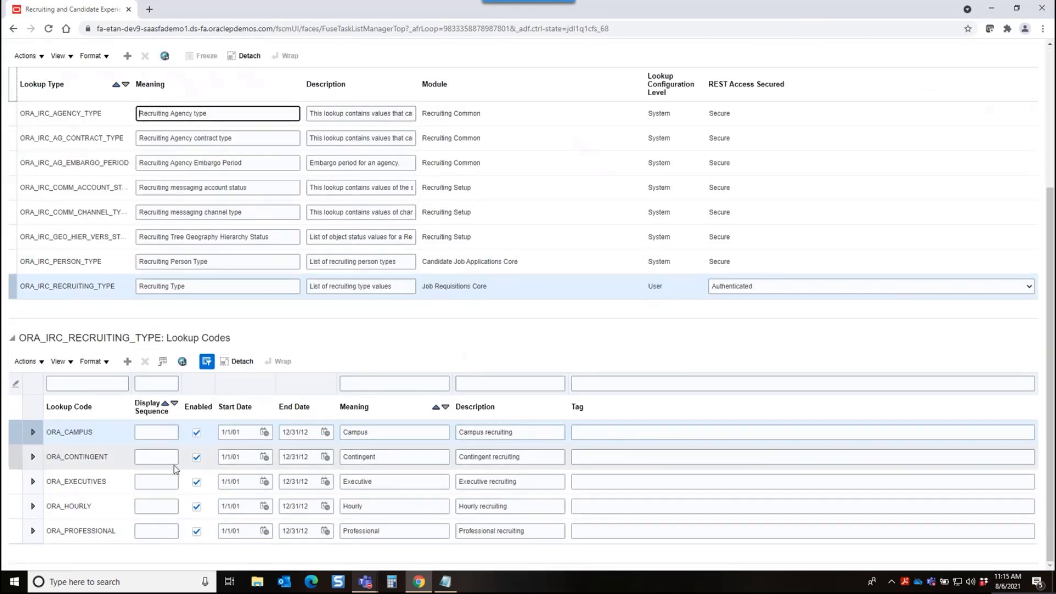
left_click(197, 433)
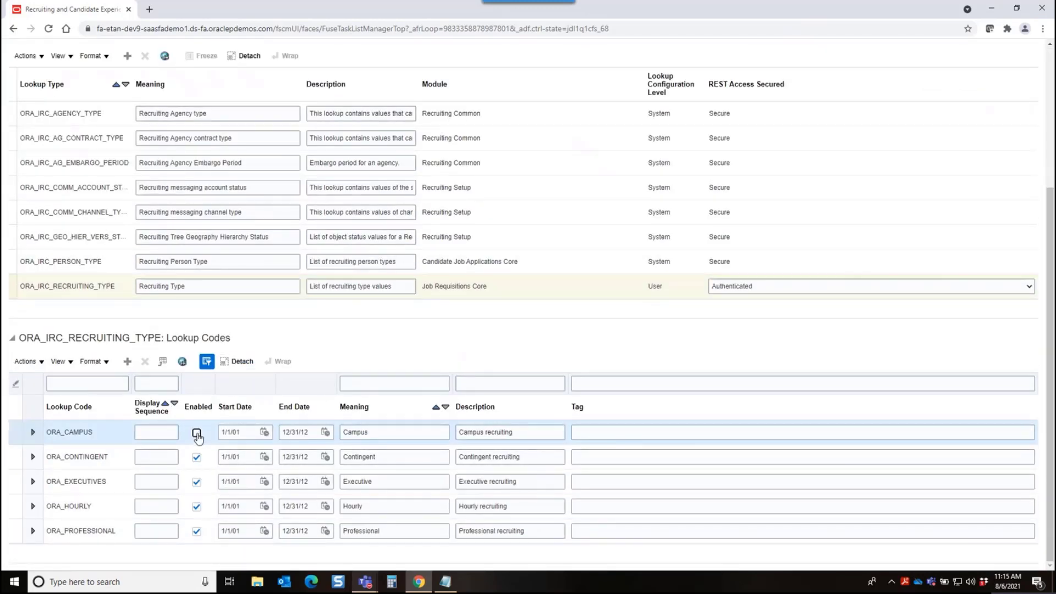
left_click(198, 462)
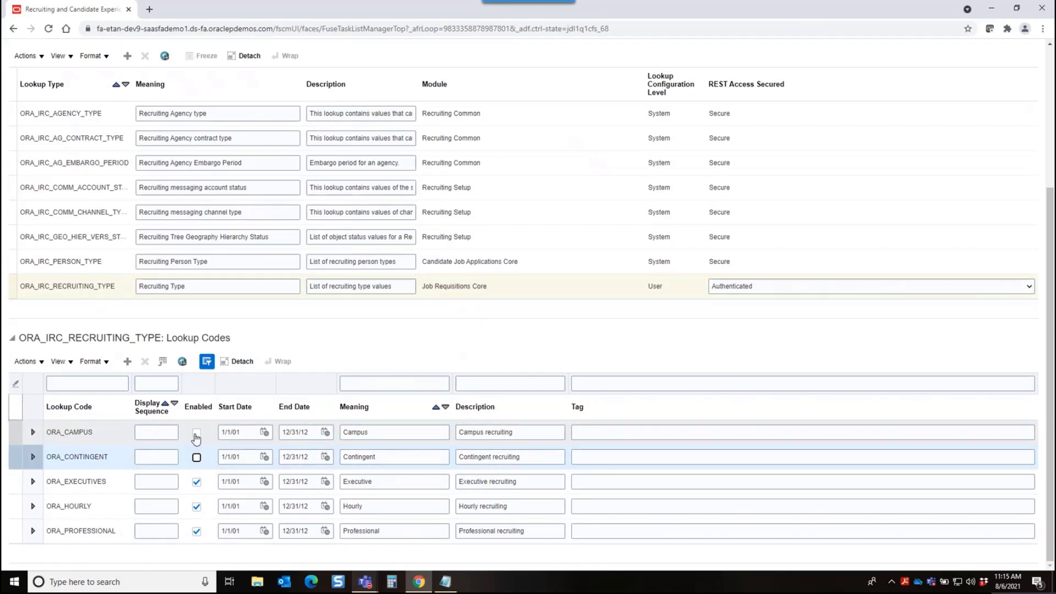
left_click(196, 436)
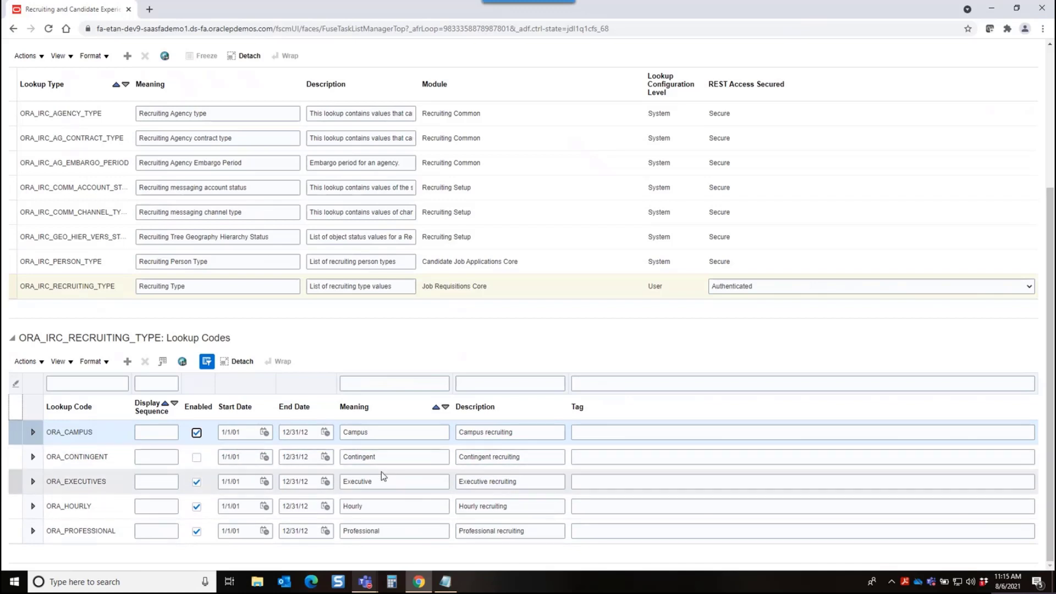
Set the meaning of the ORA_CAMPUS lookup code to "School/Univeristy"
double_click(376, 432)
type("School/Univ")
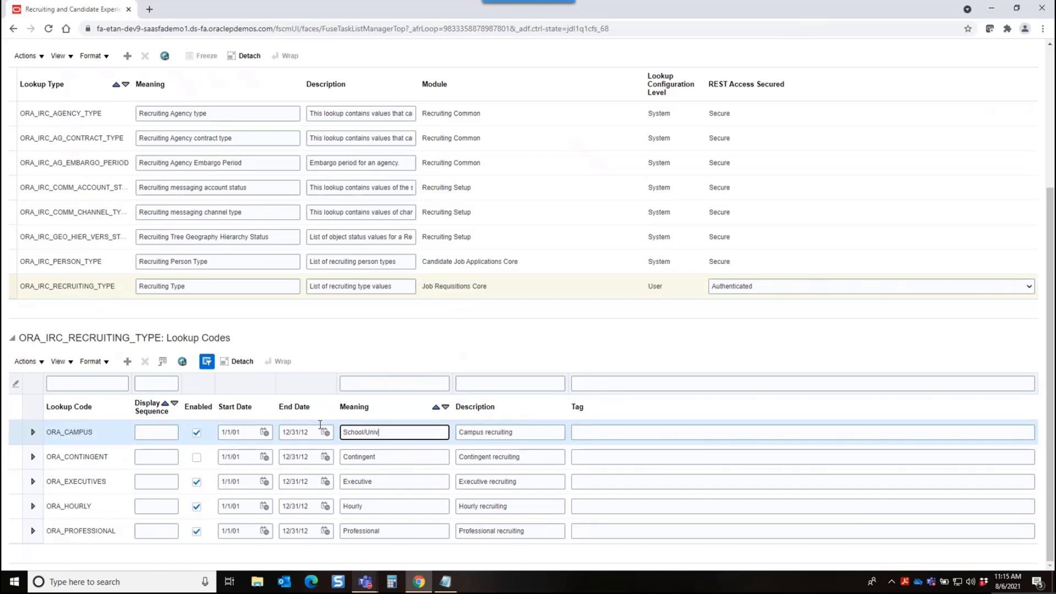
type("ers")
Set the meaning of the ORA_PROFESSIONAL lookup code to "Salary"
double_click(387, 532)
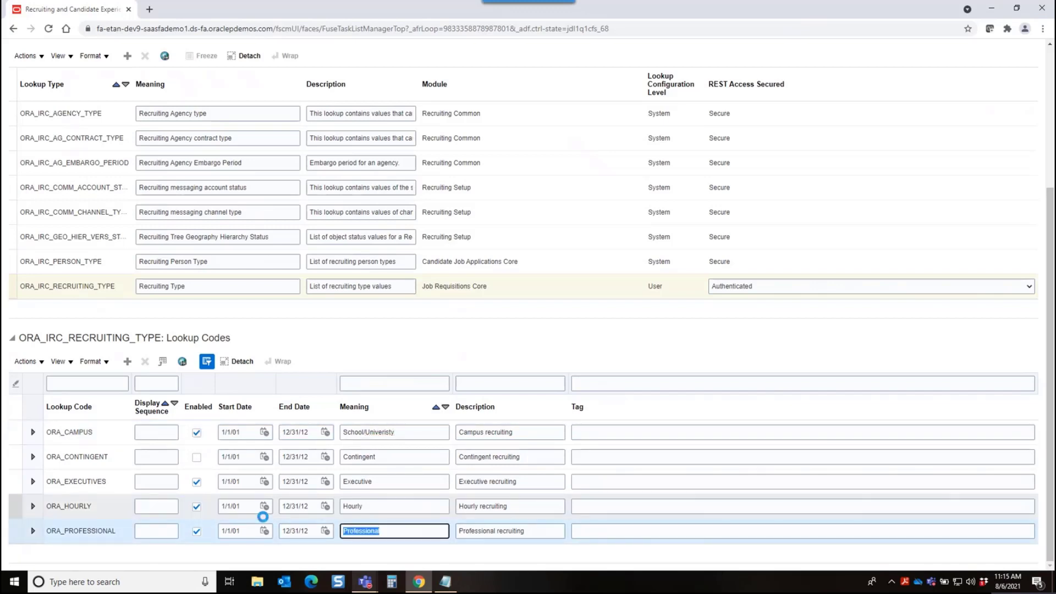
key("Home")
type("Salary")
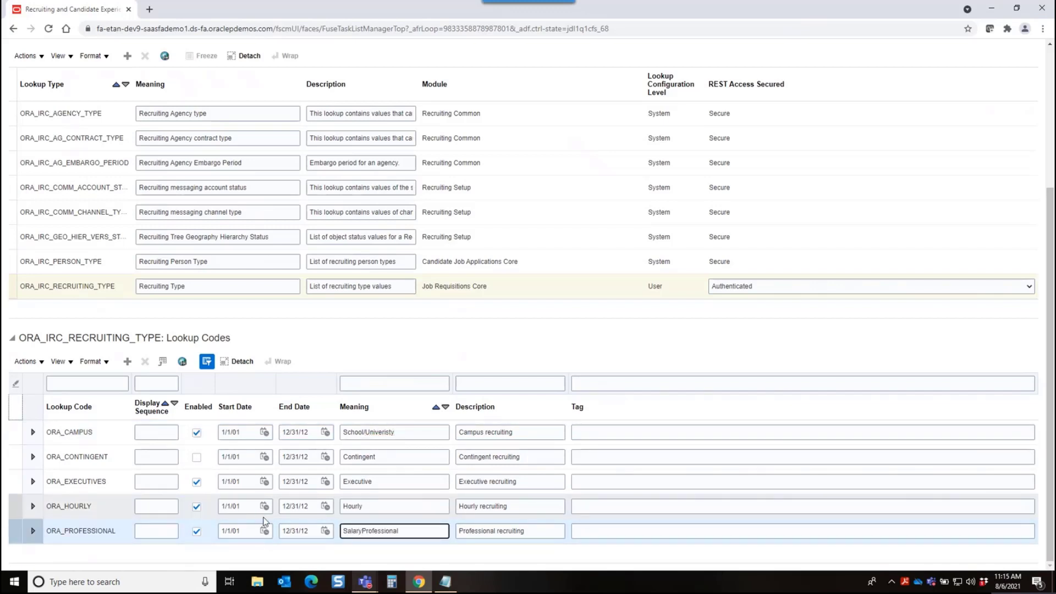
key("Delete")
key("Delete")
key("Delete")
key("Delete")
key("Delete")
key("Delete")
key("Delete")
key("Delete")
key("Delete")
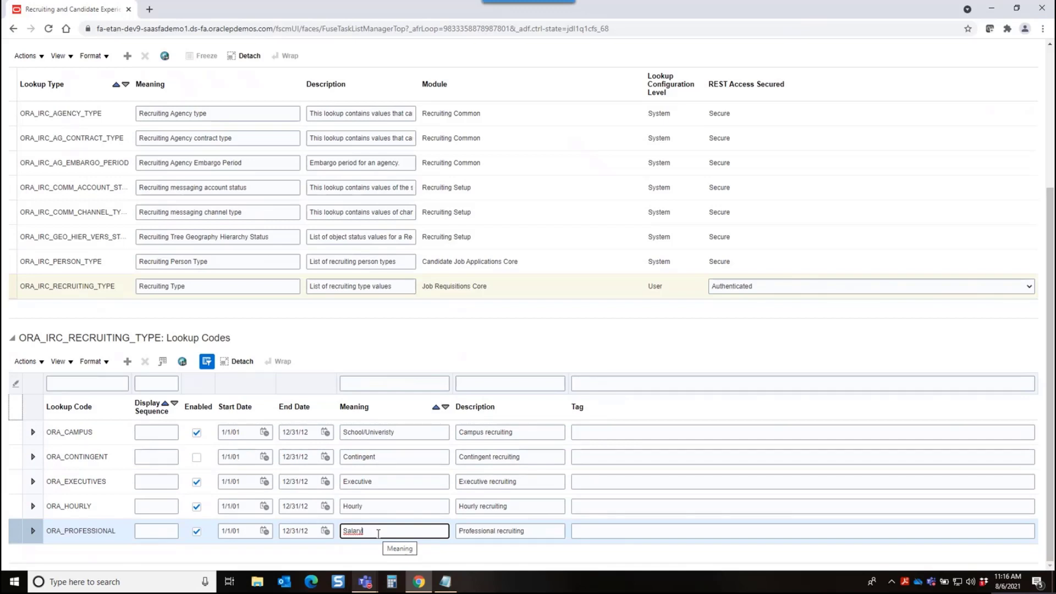
key("BackSpace")
key("BackSpace")
type("y")
key("ctrl+a")
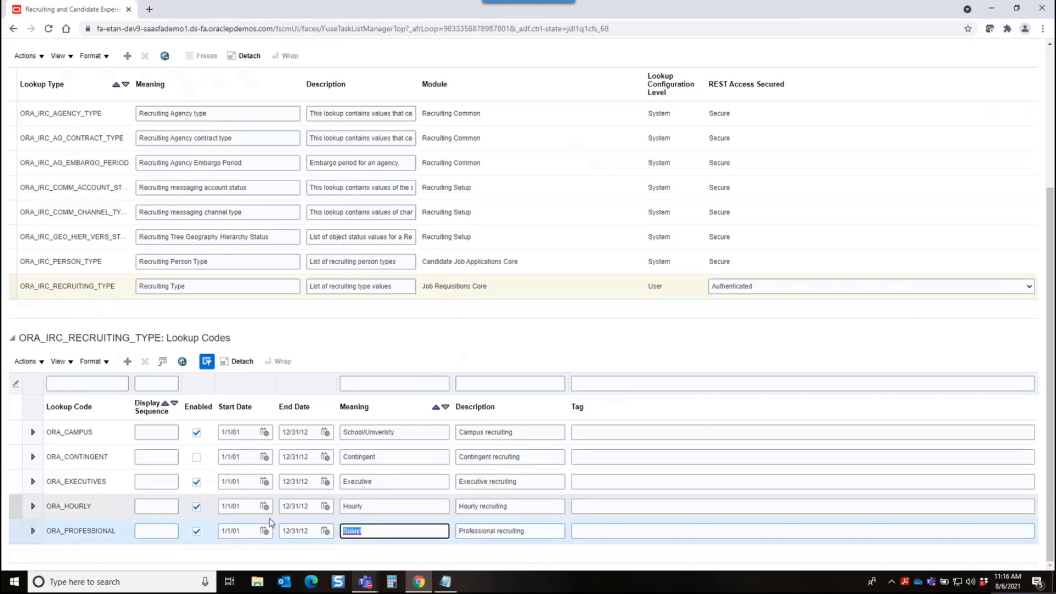
type("Sal")
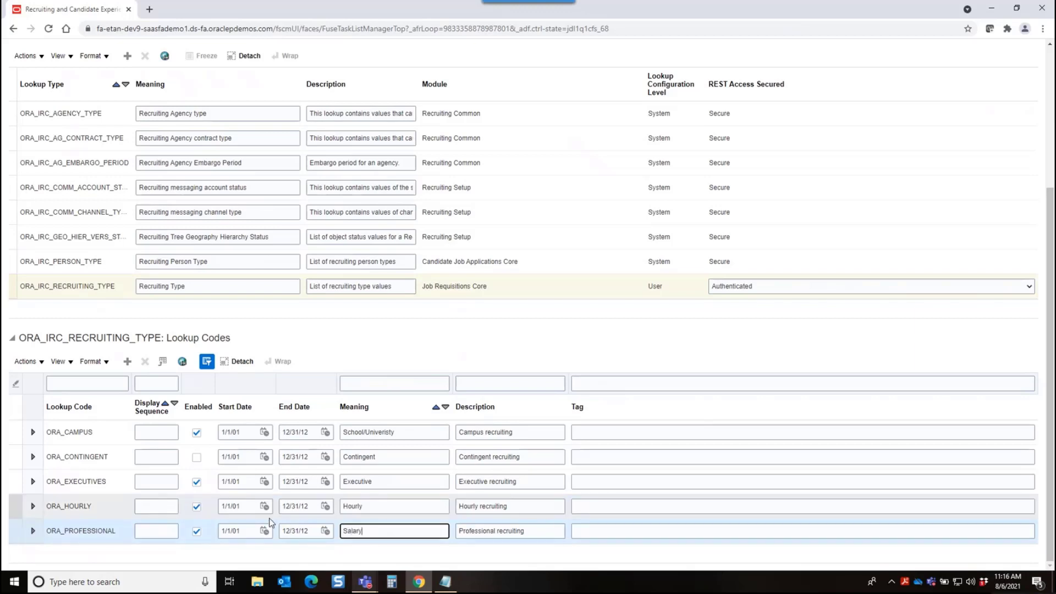
left_click(679, 329)
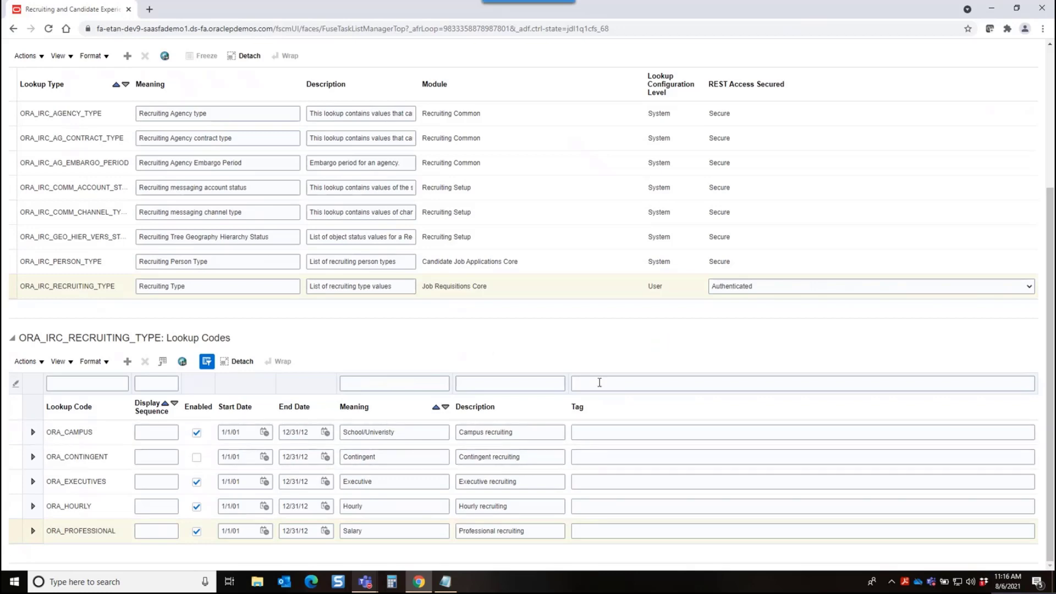
Search the recruiting lookups for the meaning "job"
scroll(572, 329, "up", 4)
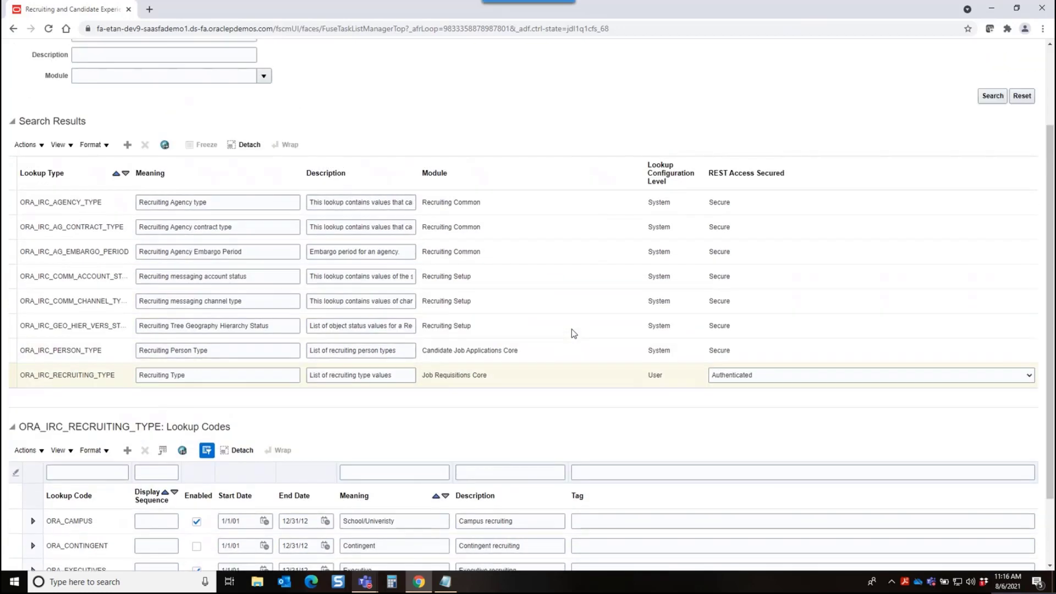
left_click_drag(109, 148, 37, 139)
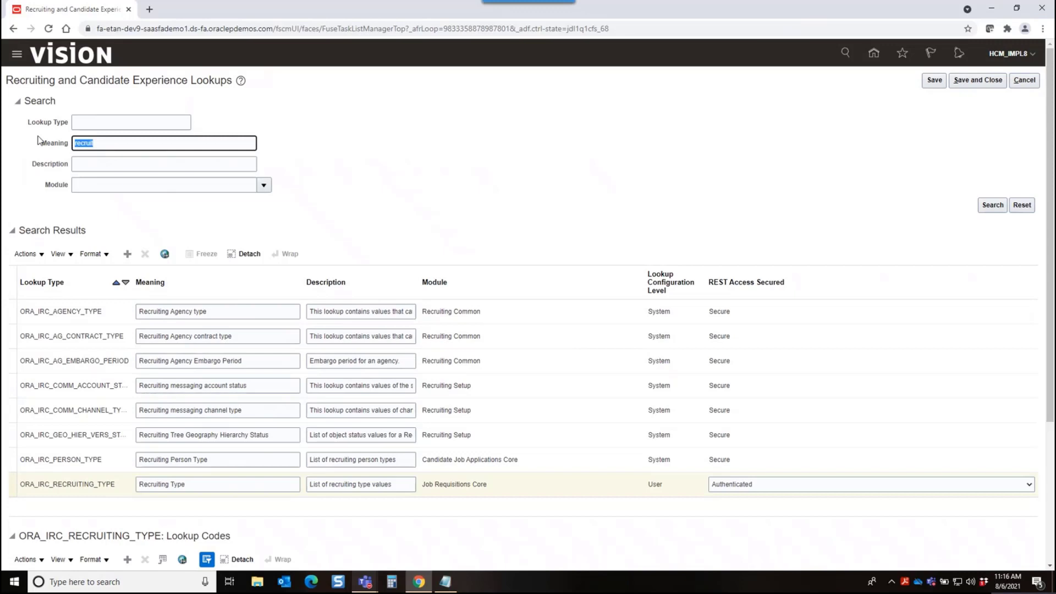
type("job")
left_click(993, 205)
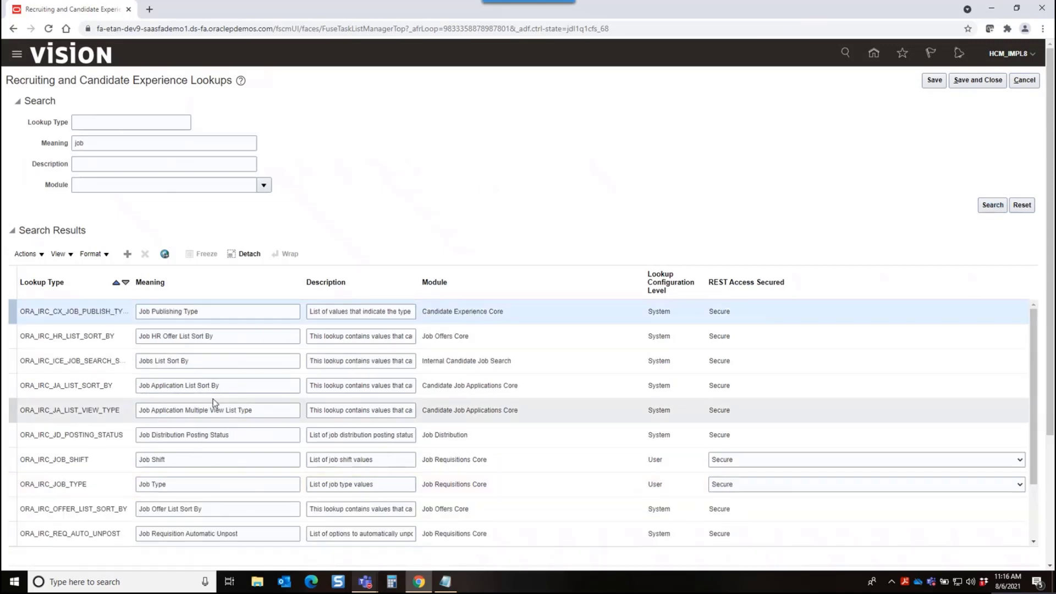
Select the ORA_IRC_JOB_SHIFT lookup and disable its ORA_ONCALL code
left_click(537, 463)
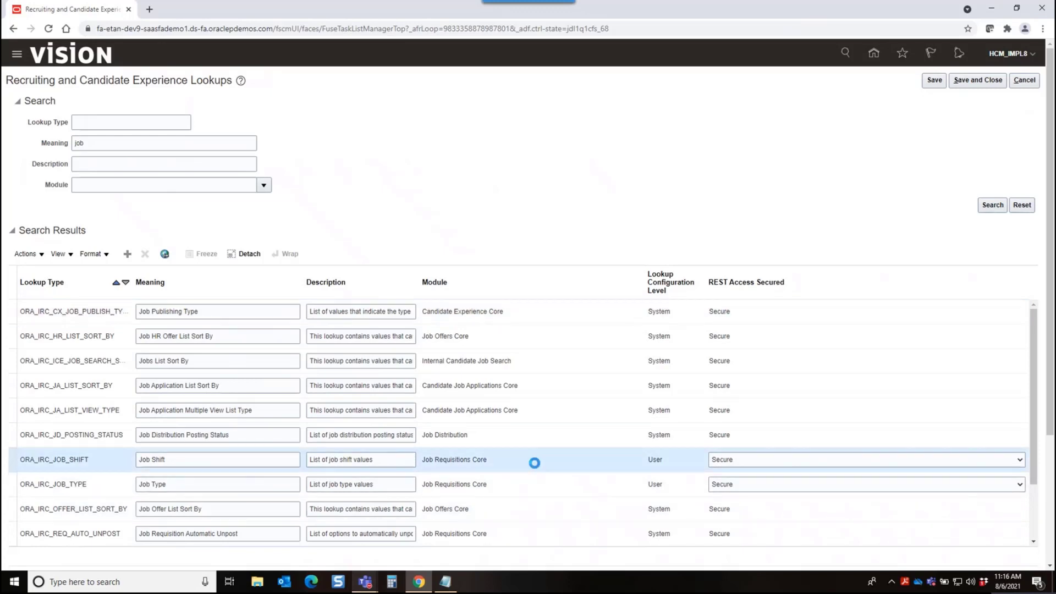
scroll(550, 468, "down", 5)
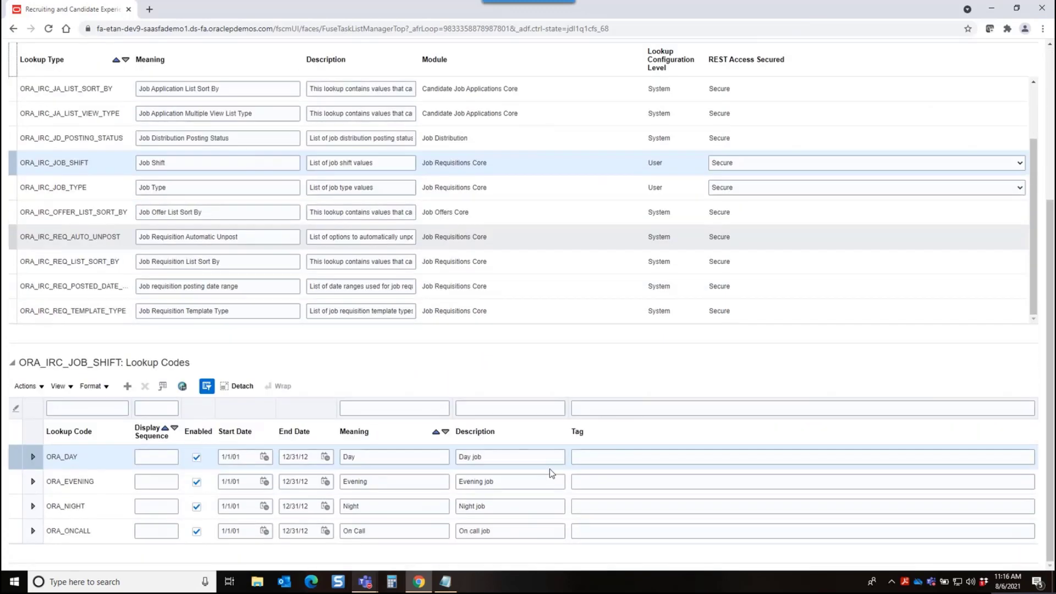
left_click(197, 531)
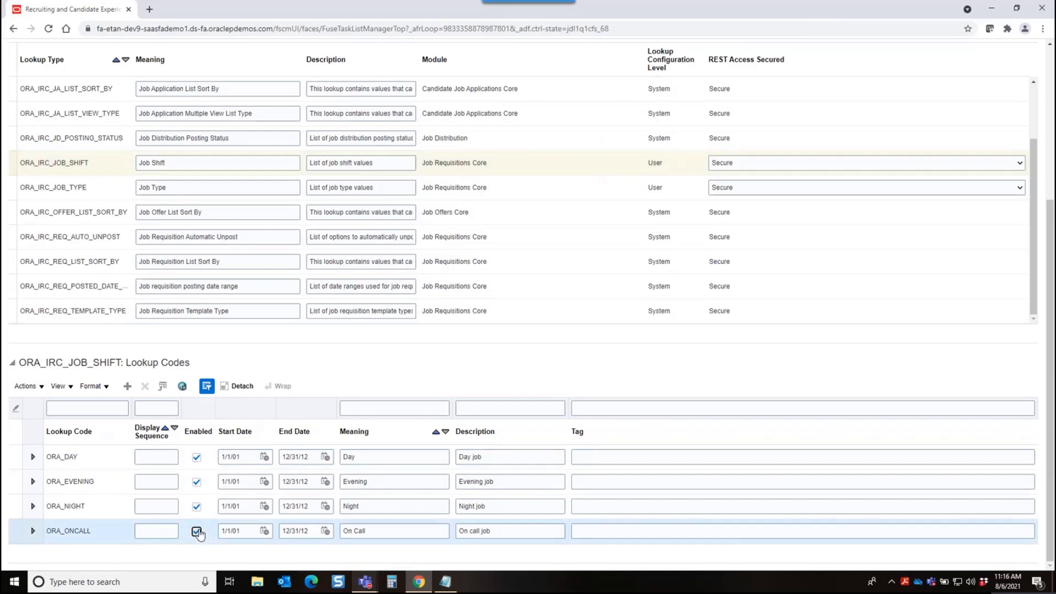
Set the meaning of the ORA_DAY job shift code to "1st shift"
left_click(356, 456)
type("1 ")
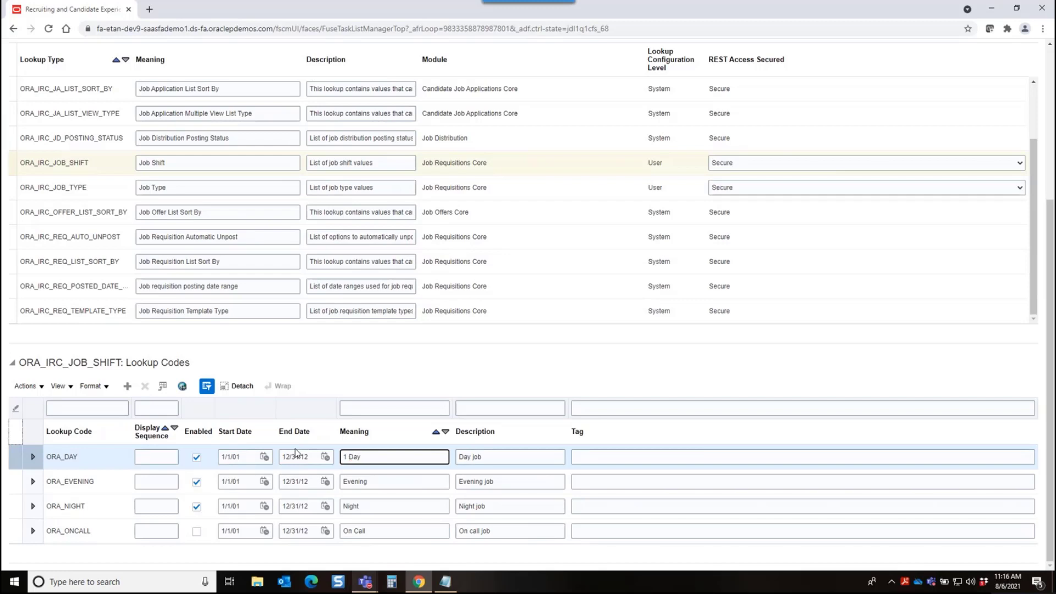
type("st shift")
Set the meaning of the ORA_EVENING job shift code to "2nd Shift"
key("Down")
key("Home")
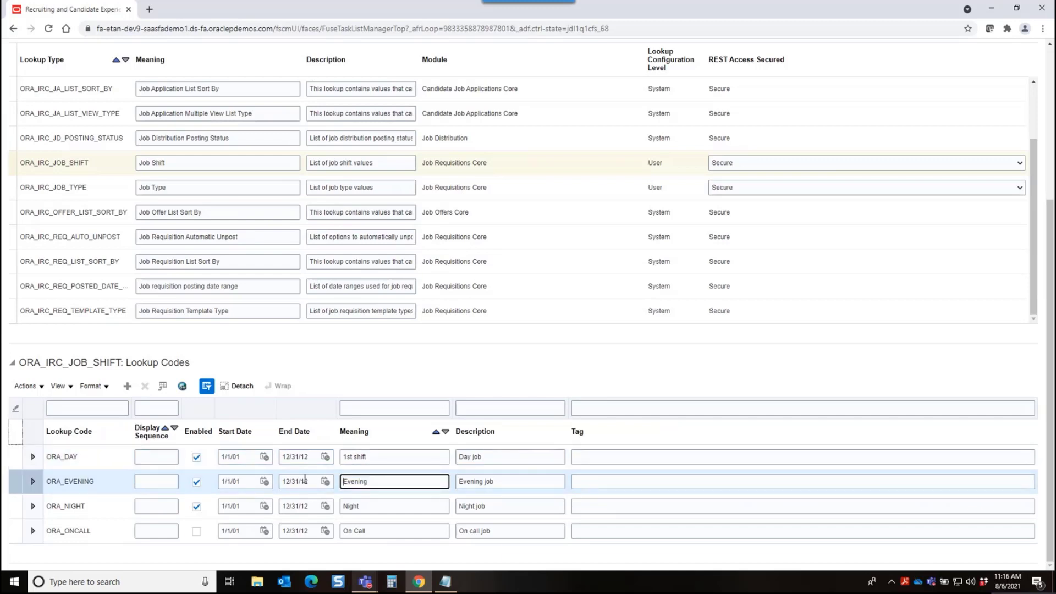
type("2nd Shift")
key("Delete")
key("Delete")
Set the meaning of the ORA_NIGHT job shift code to "3rd Shift"
key("Down")
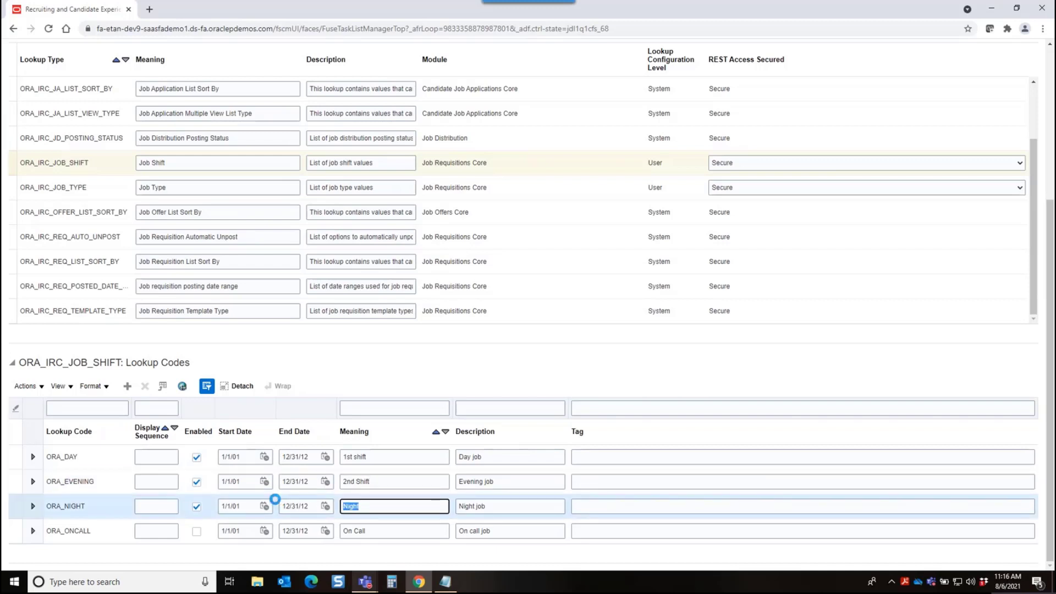
key("Home")
type("3rd")
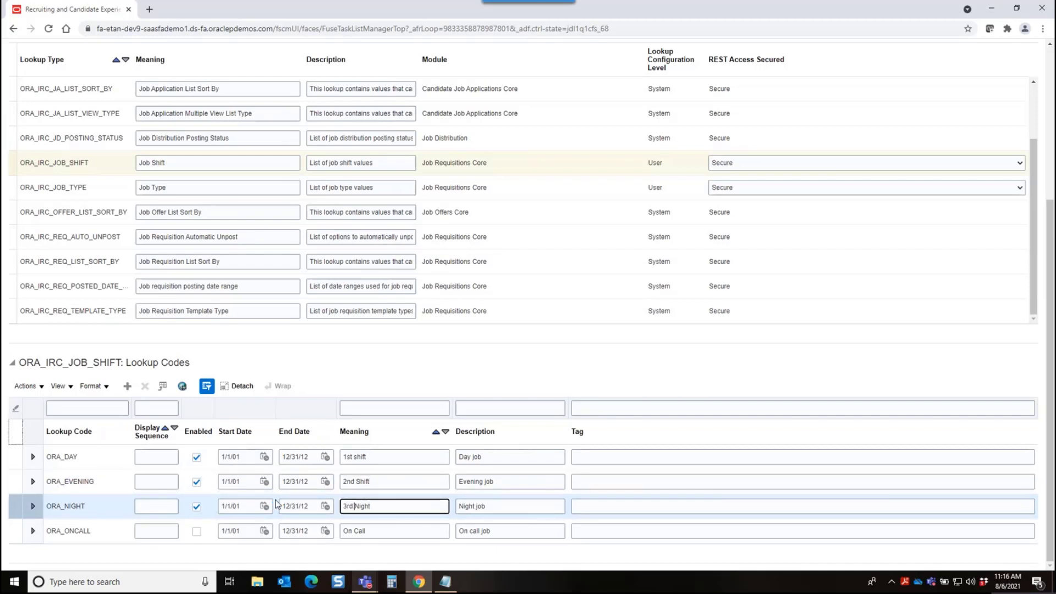
type(" Shift")
Correct the capitalization of the ORA_DAY code's meaning to "1st Shift"
left_click(356, 456)
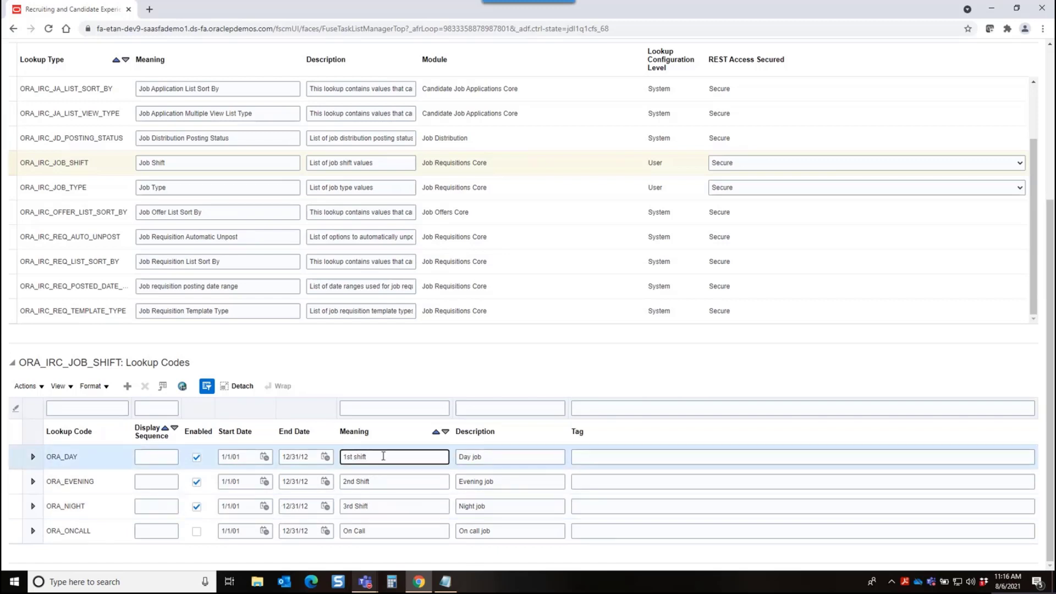
key("Home")
type("S")
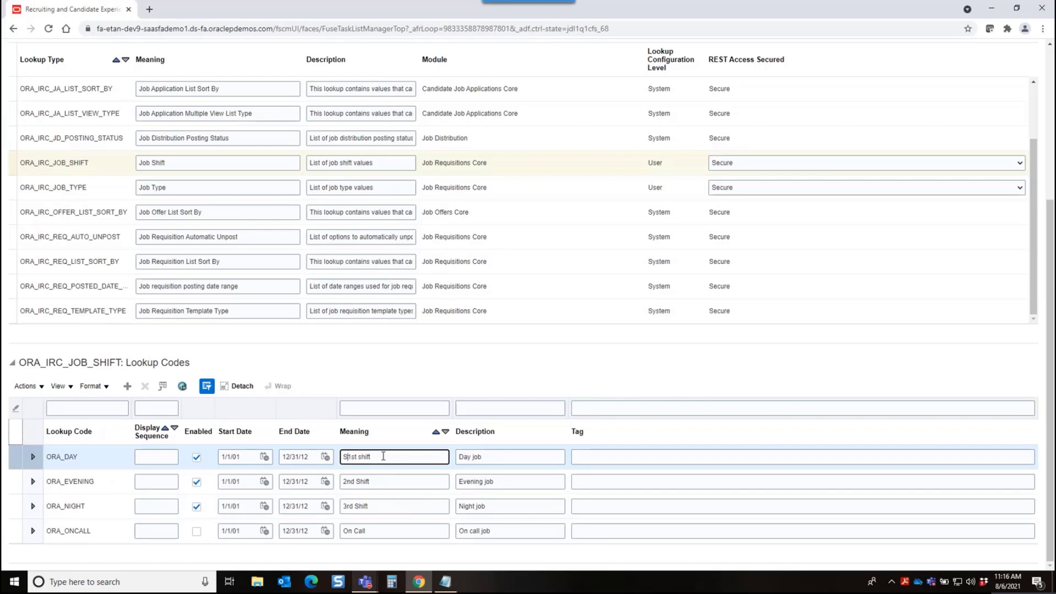
key("BackSpace")
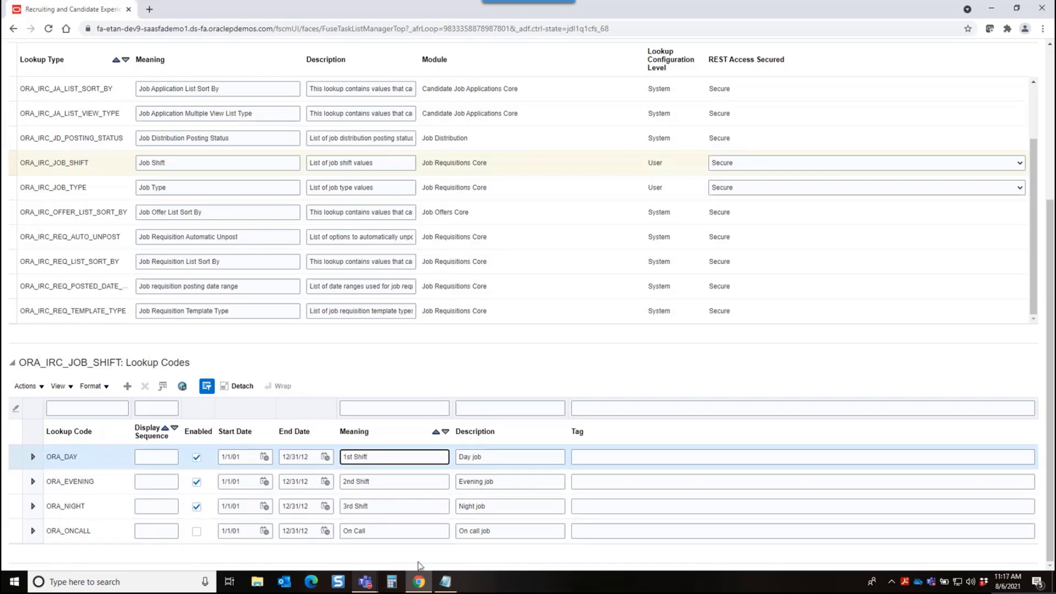
In the ORA_IRC_JOB_TYPE lookup, disable the ORA_COOP code and set the meaning of ORA_SUMMER to "Seasonal"
left_click(509, 189)
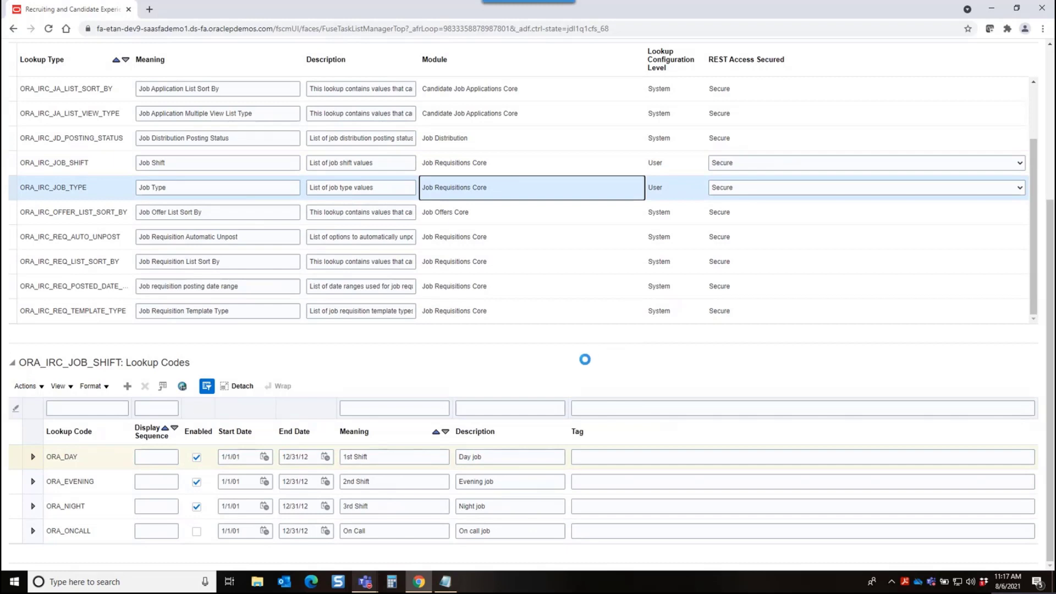
left_click(196, 463)
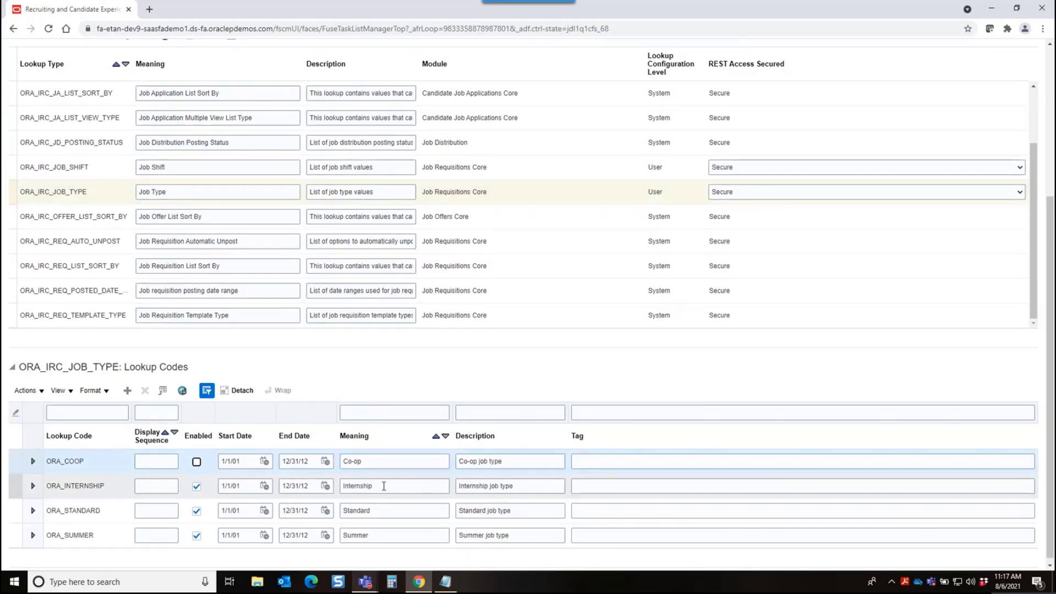
left_click(384, 537)
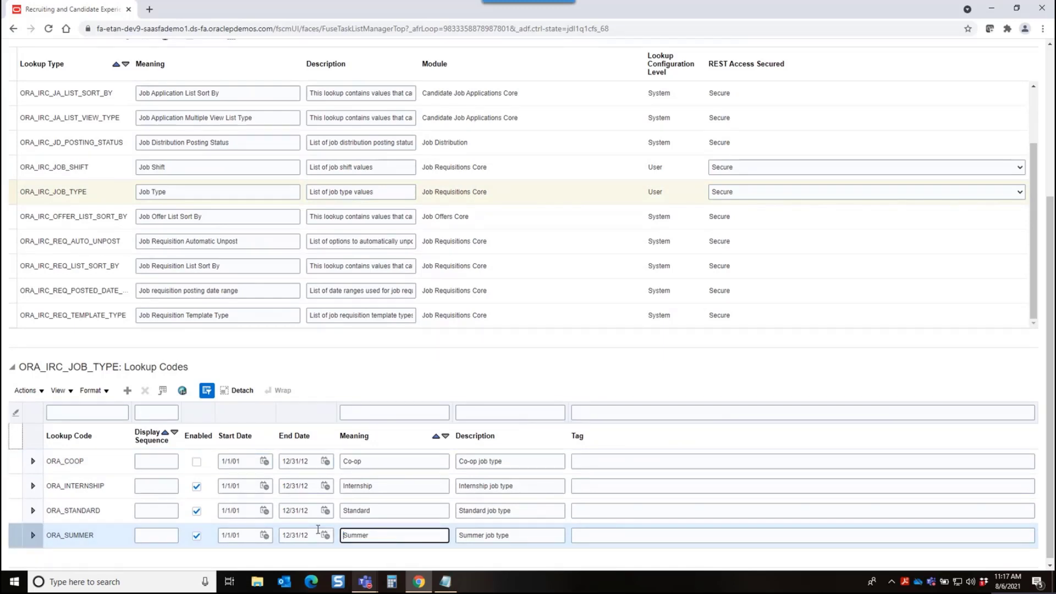
left_click(392, 537)
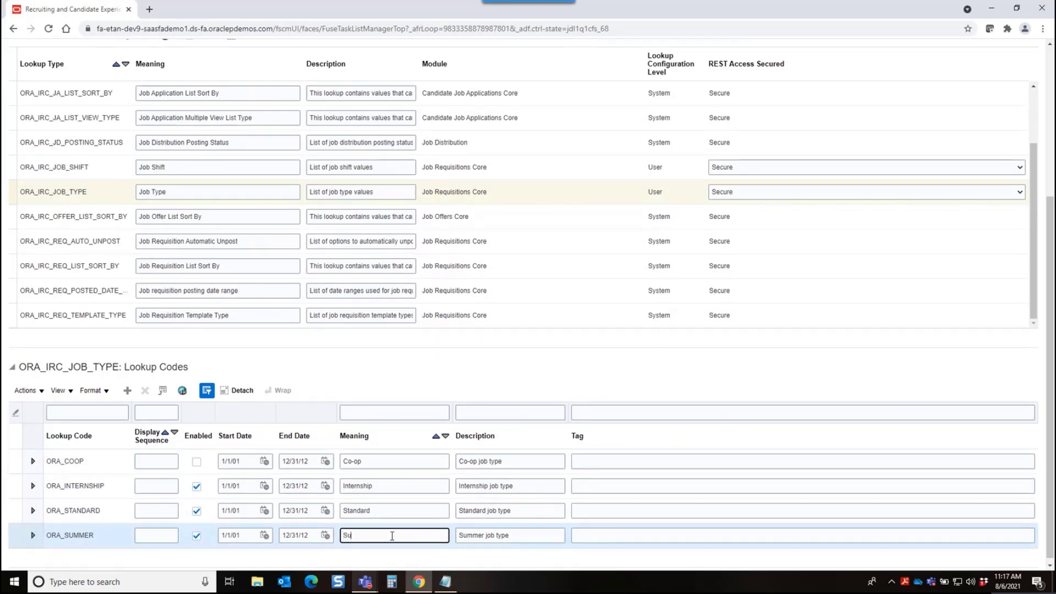
type("Seasonal")
Search the recruiting lookups for the meaning "colla" to bring up the collaborator type lookup
scroll(587, 371, "up", 4)
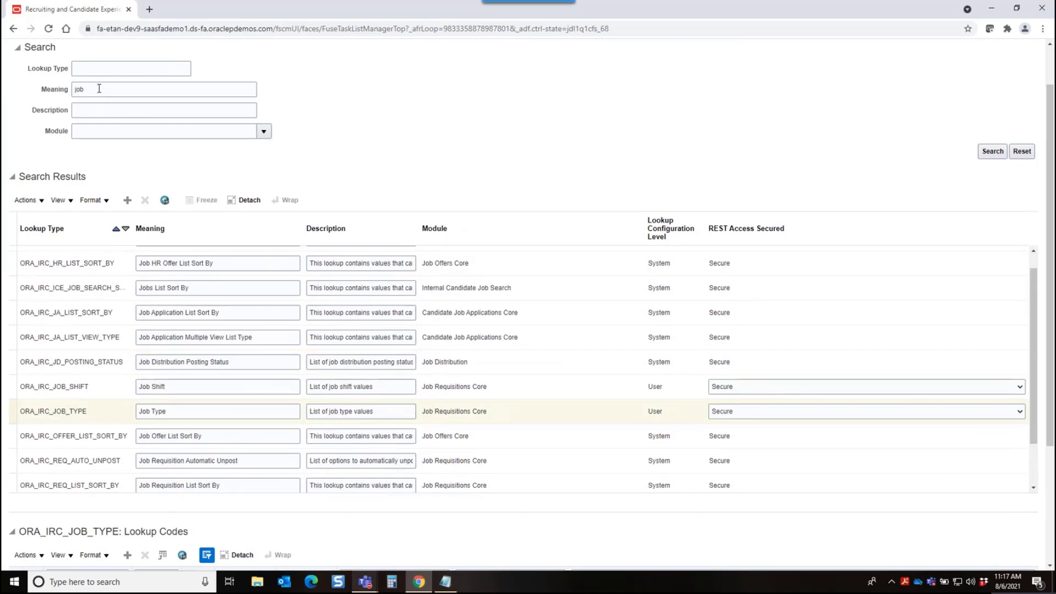
double_click(101, 89)
type("coll")
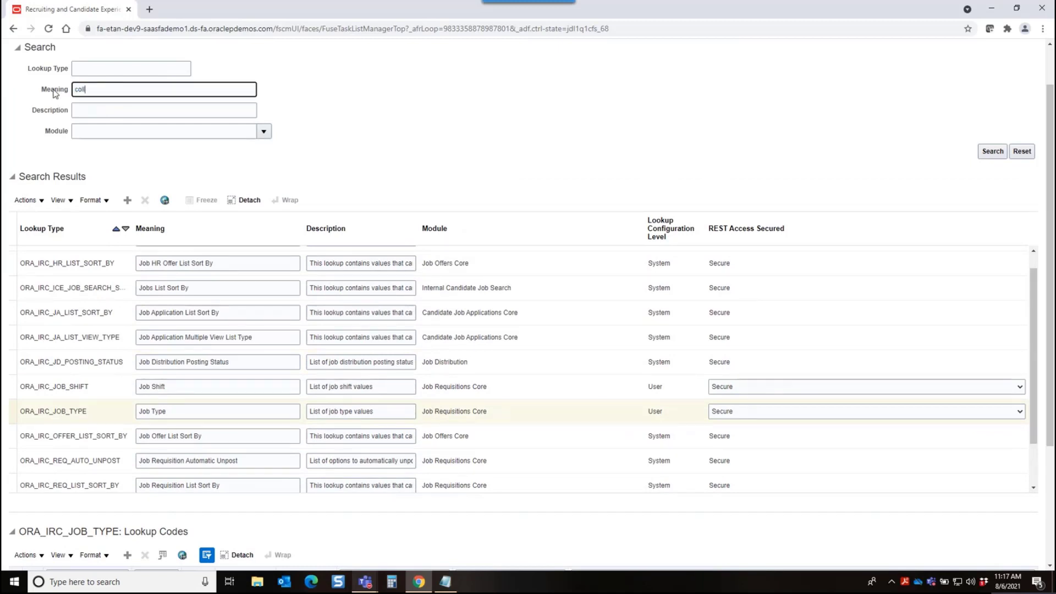
type("a")
left_click(992, 153)
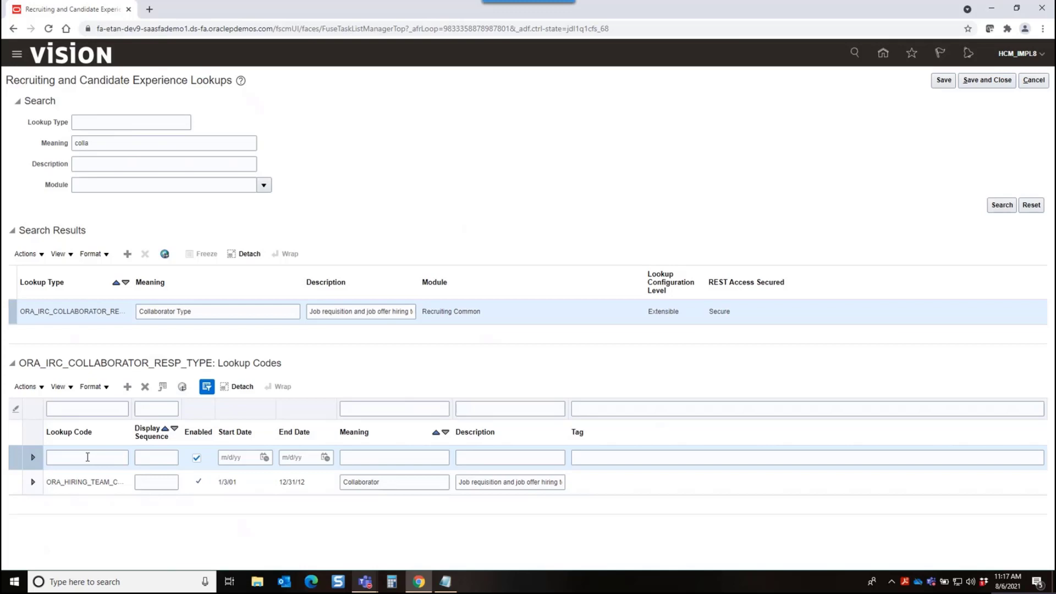
Enter a new collaborator type code IRC_HMA with the meaning "Hiring Manager Assistent" and add another blank code row
left_click(87, 457)
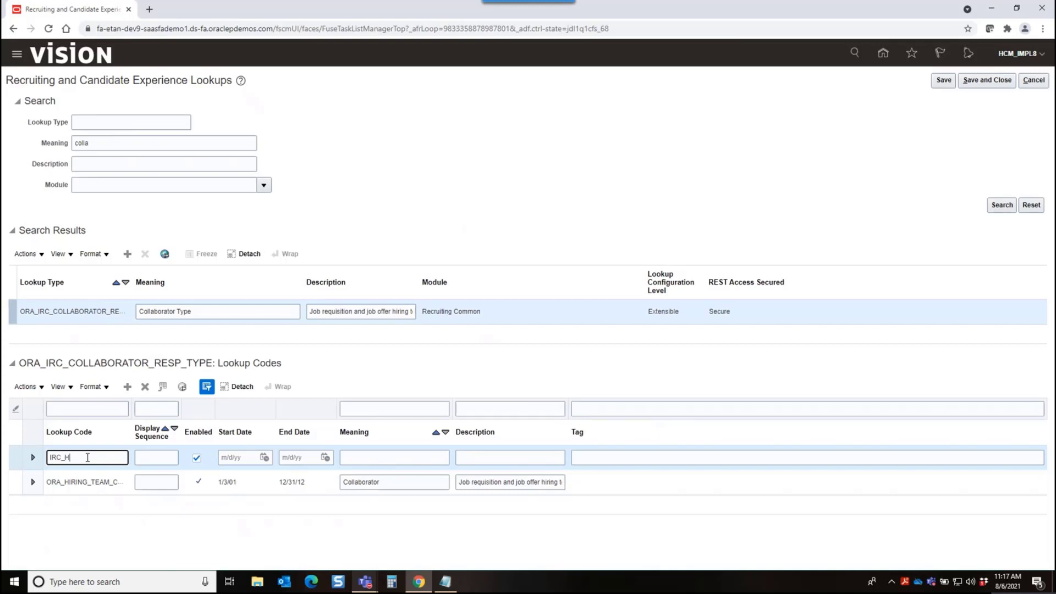
left_click(370, 456)
type("Hiring")
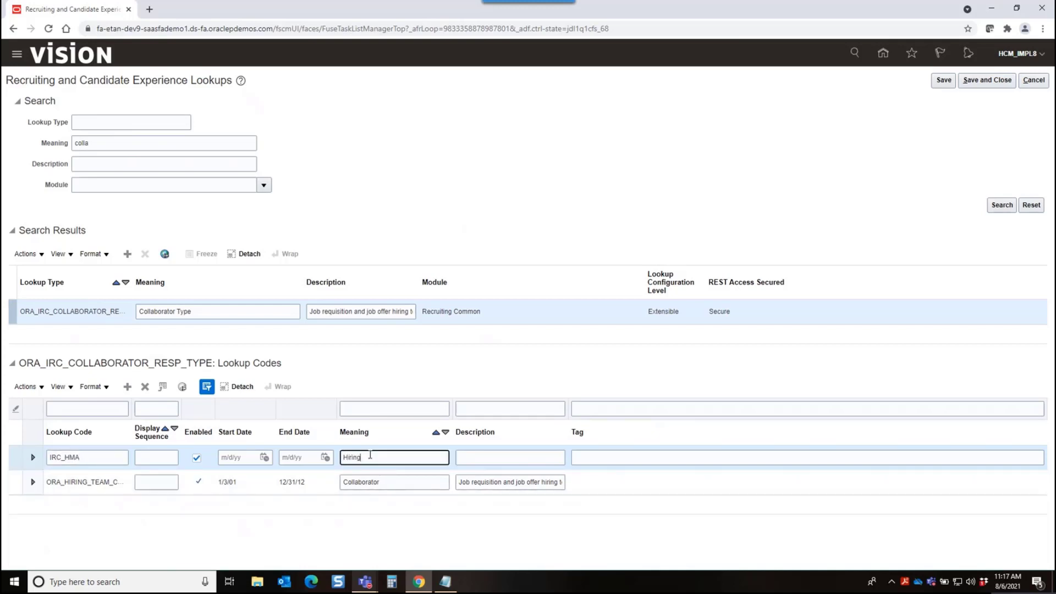
type(" Manager Assistent")
left_click(128, 388)
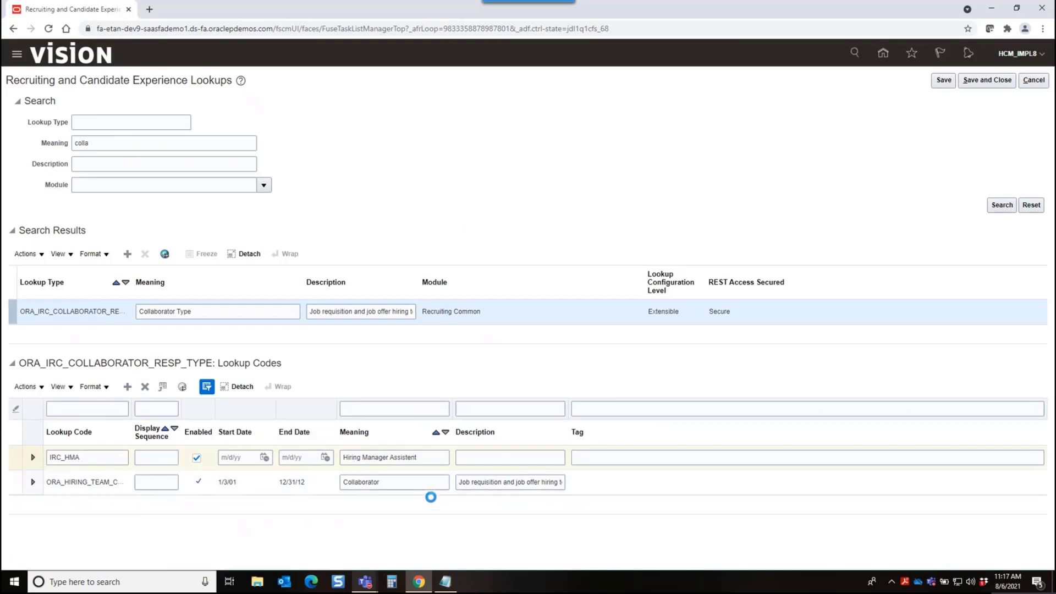
right_click(408, 484)
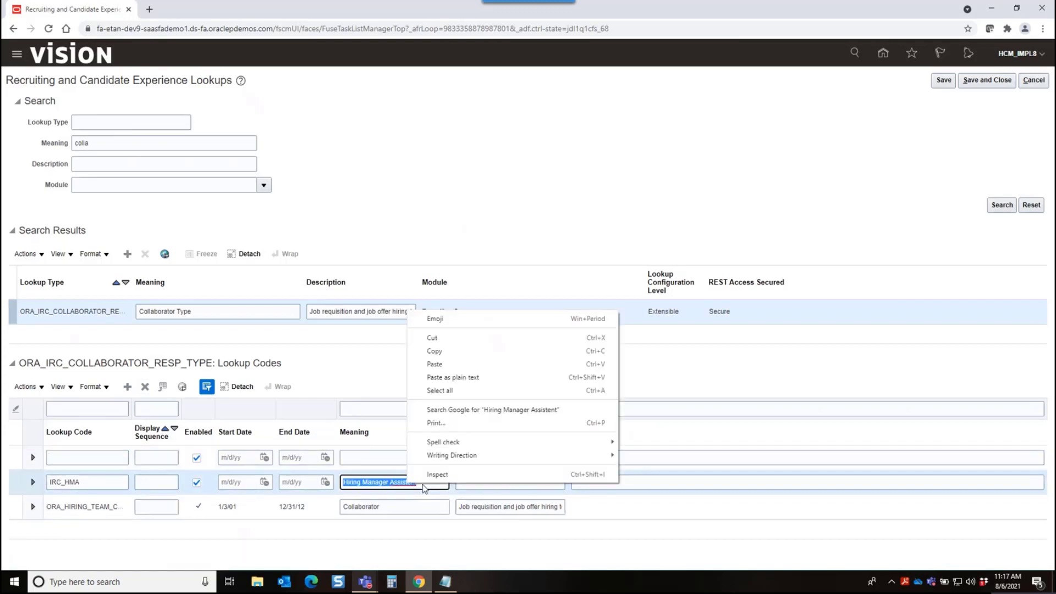
right_click(394, 484)
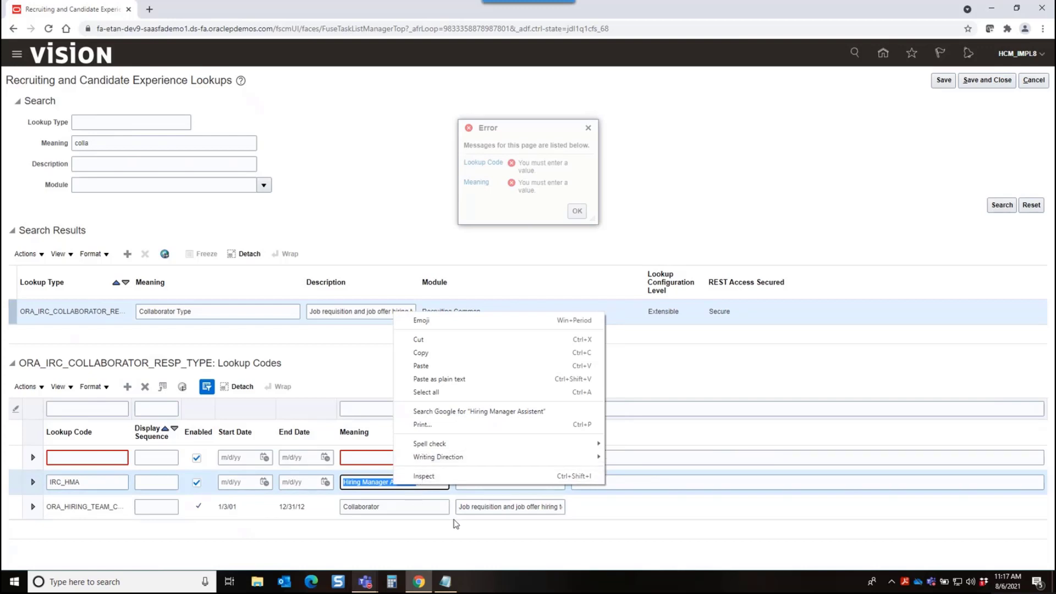
left_click(662, 521)
Fill in the blank collaborator type row with the code IRC_RecA and the meaning "Recruiter Assistant"
left_click(89, 457)
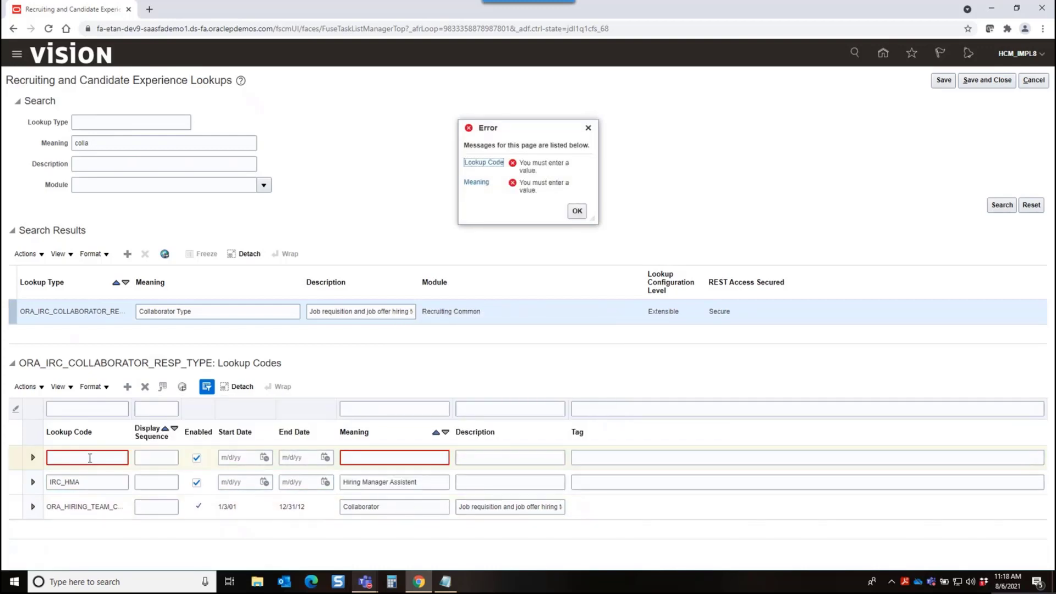
left_click(90, 458)
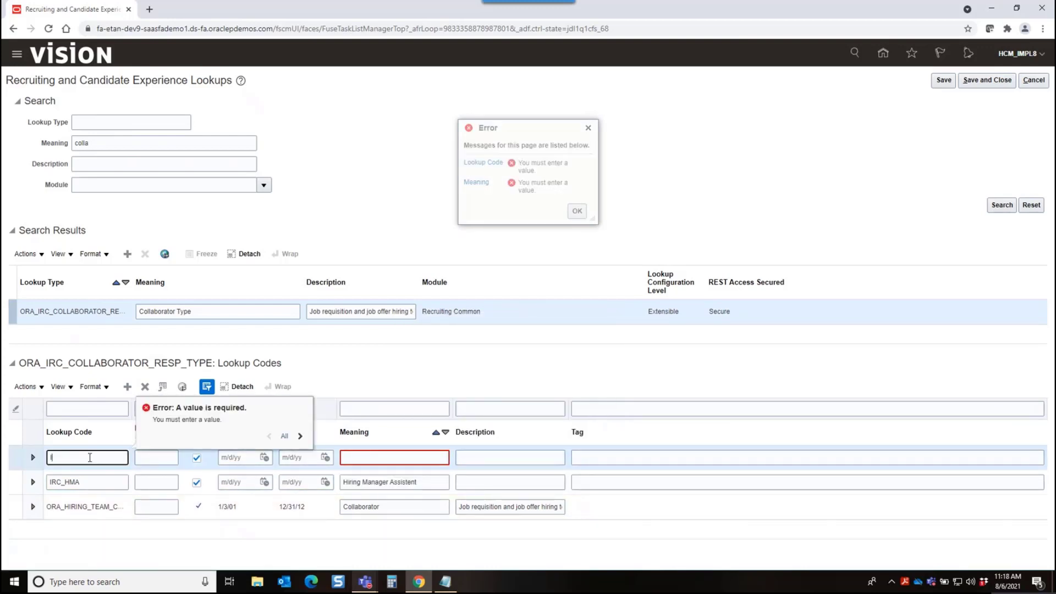
type("IRC")
type("_Red")
type("A")
left_click(368, 458)
type("Recru")
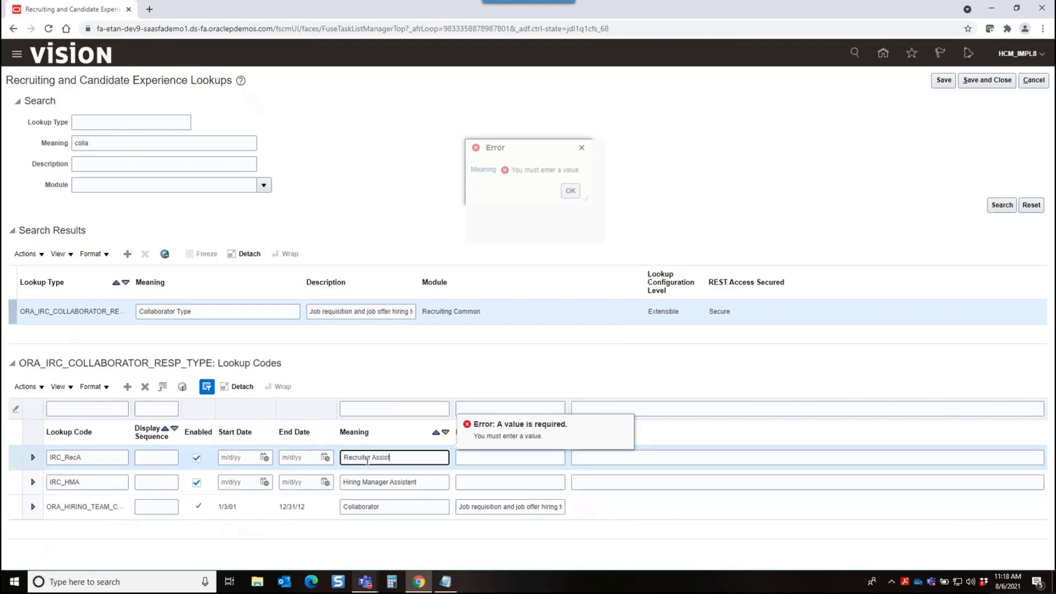
Correct the spelling of the IRC_HMA code's meaning to "Hiring Manager Assistant"
left_click(419, 483)
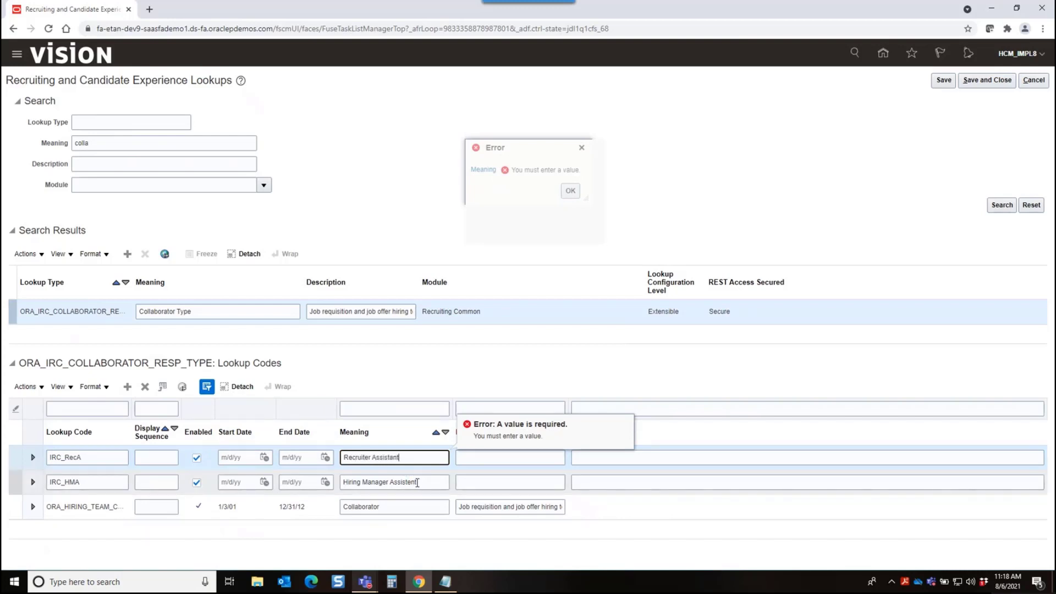
right_click(416, 482)
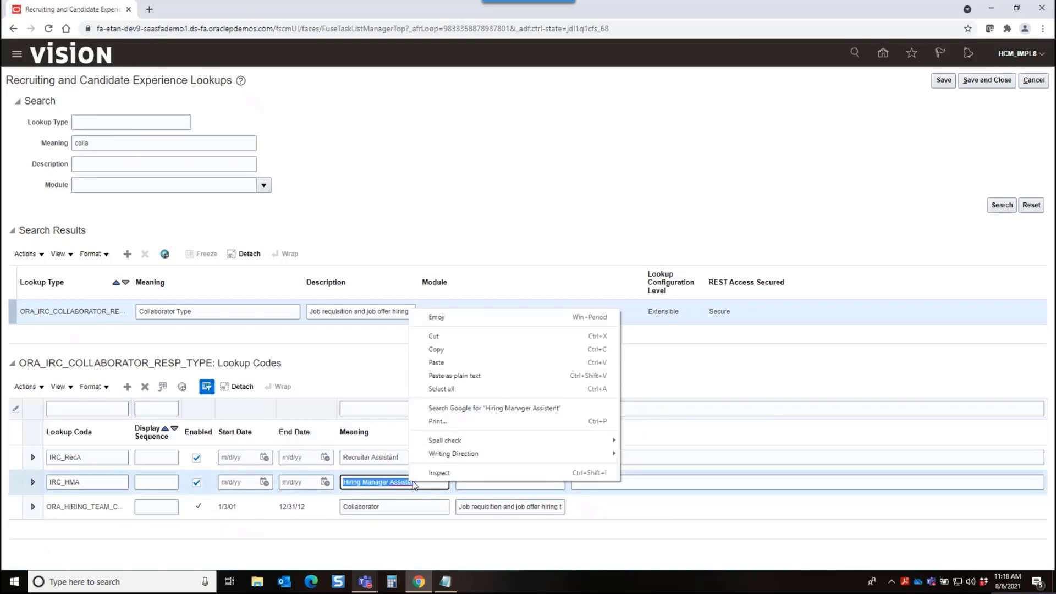
key("Escape")
key("BackSpace")
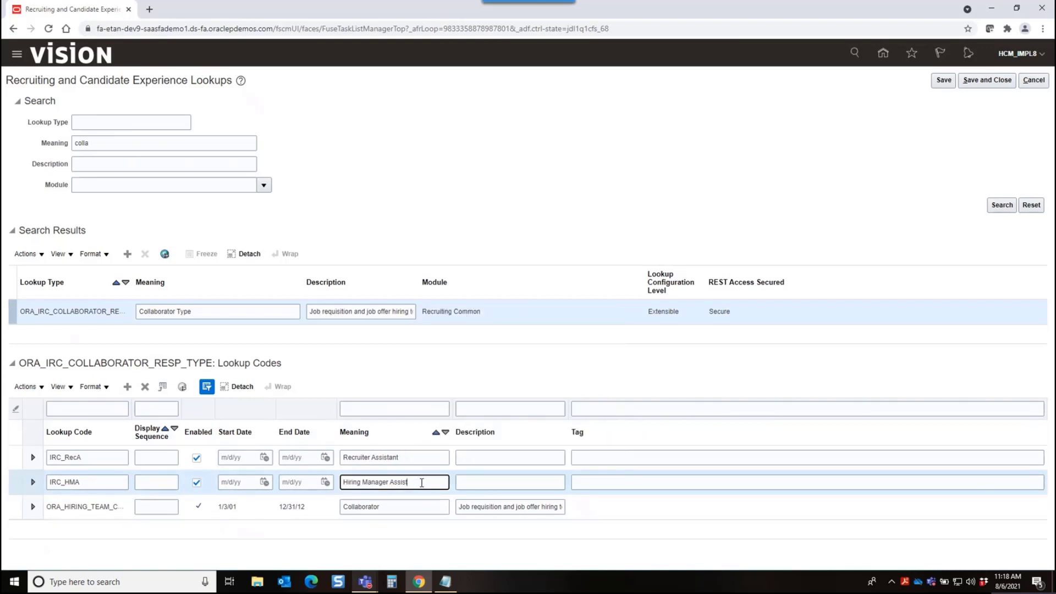
left_click(448, 368)
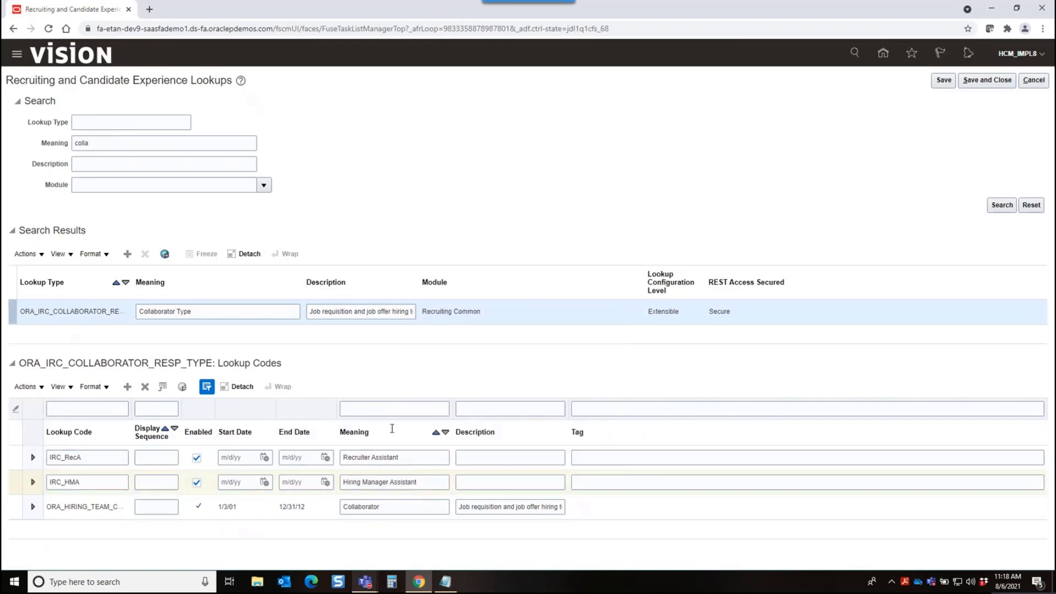
Add a collaborator type code IRC_HRBP with the meaning "HRBP", then save and close the lookups
left_click(129, 389)
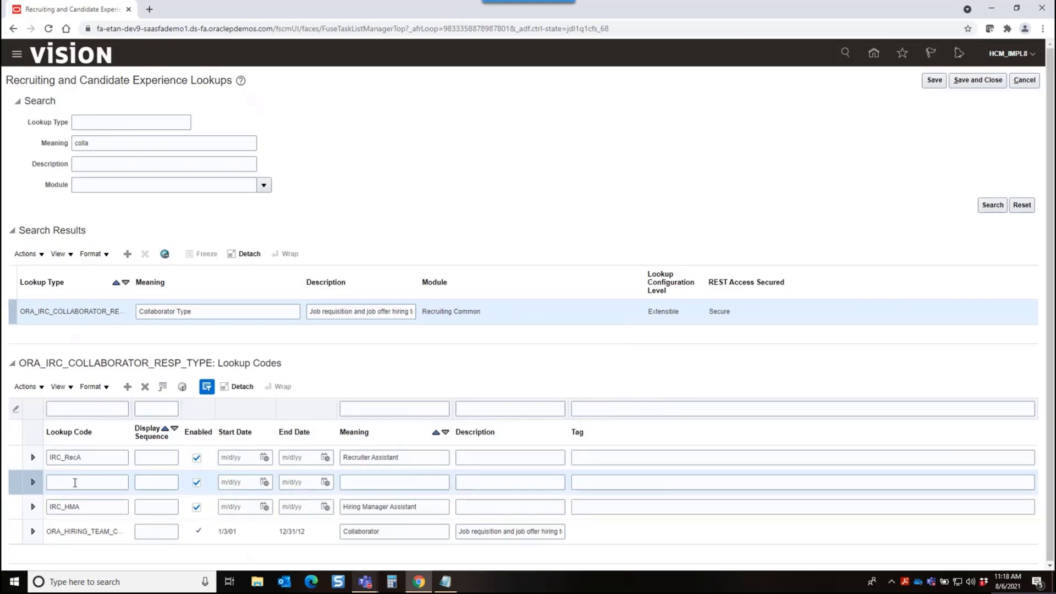
left_click(75, 483)
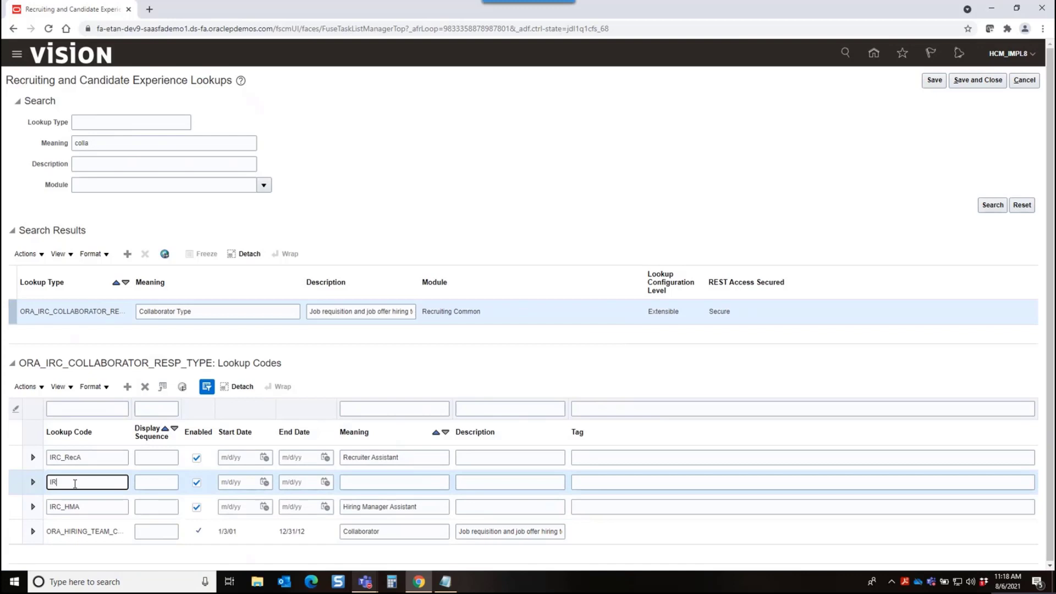
type("IRC_R")
left_click(392, 484)
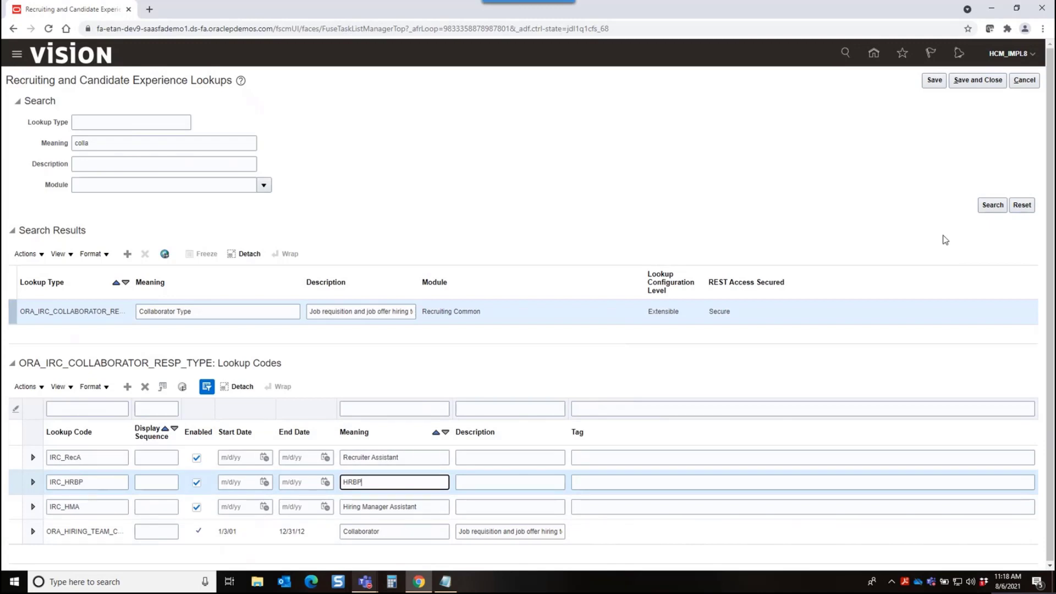
left_click(976, 81)
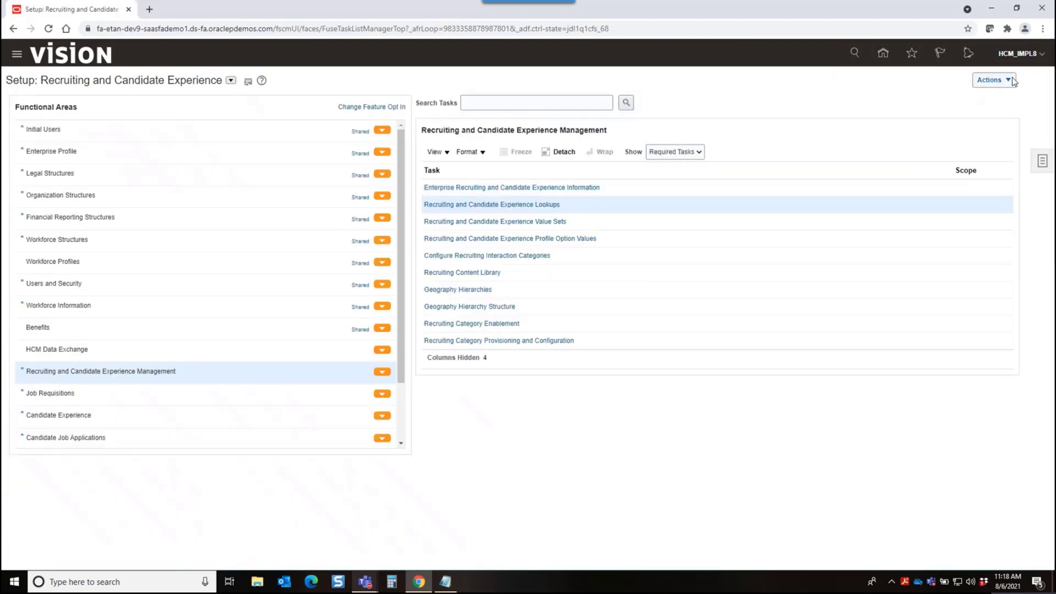
Sign out of the implementation account and sign back in with the recruiter's saved user name and password
left_click(1021, 54)
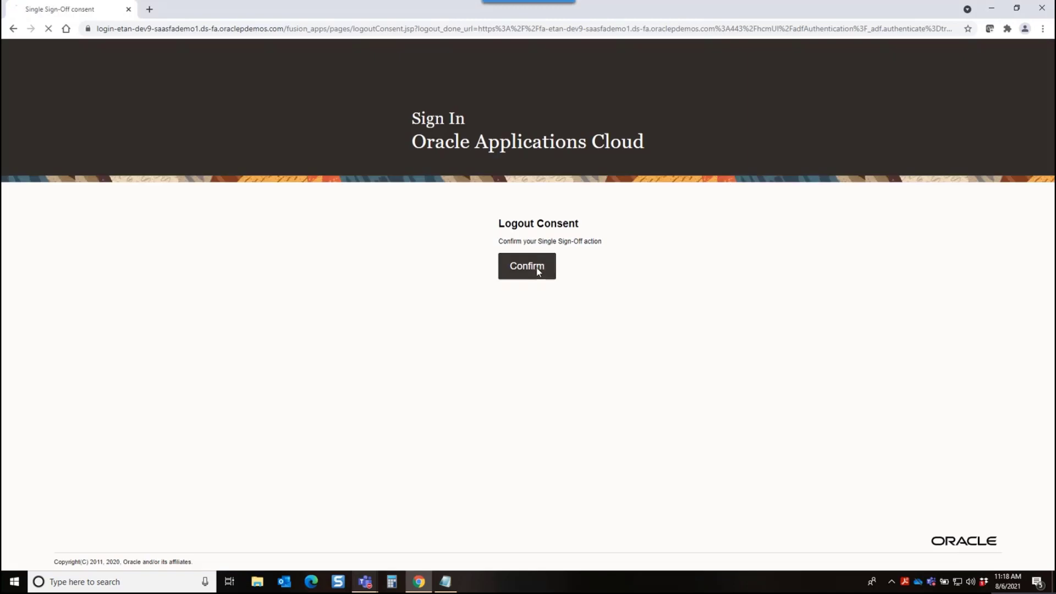
left_click(537, 269)
left_click(501, 234)
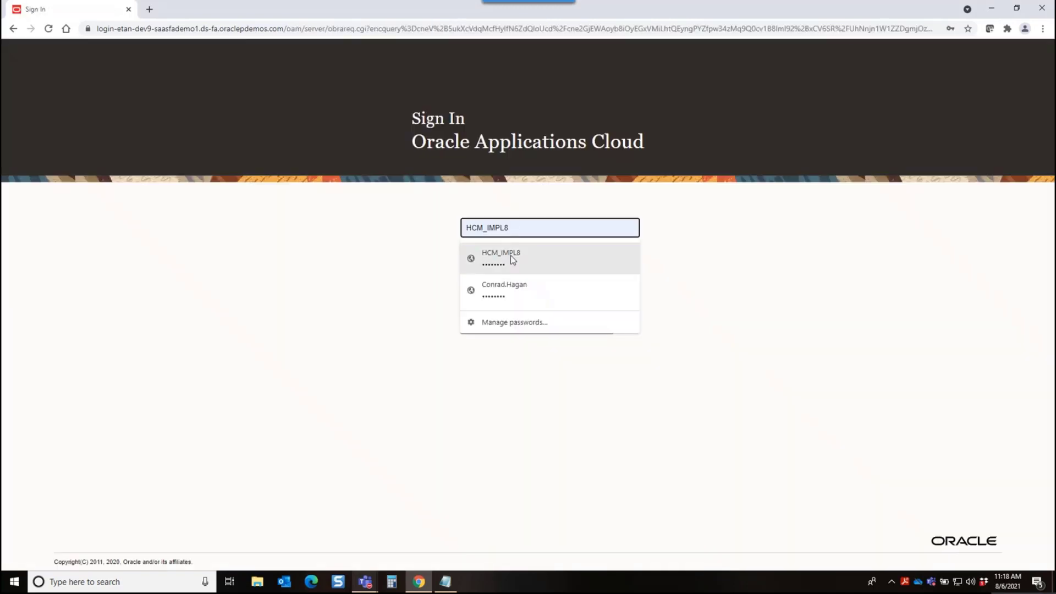
left_click(497, 283)
left_click(509, 297)
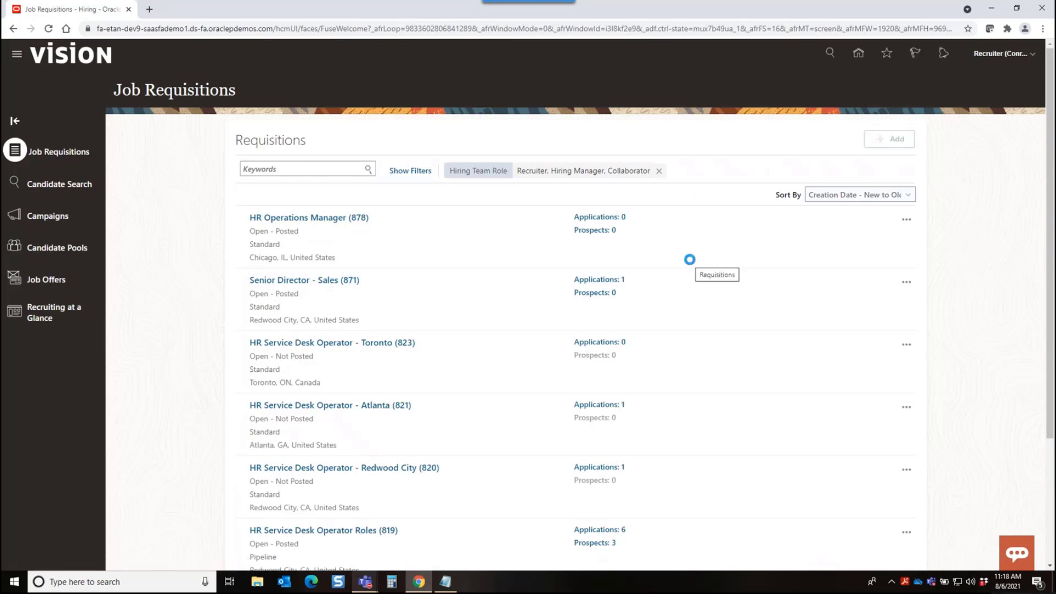
Set the new requisition's recruiting type to Salary and its template to Loan Associate (FS_LOANASS), and continue past Basic Info to Hiring Team
left_click(409, 267)
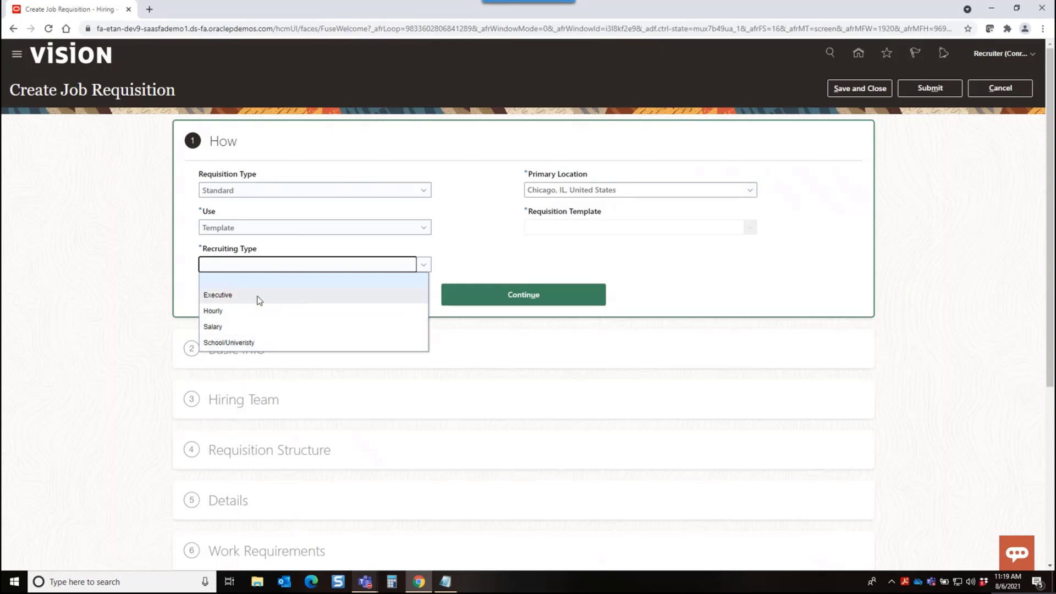
left_click(230, 329)
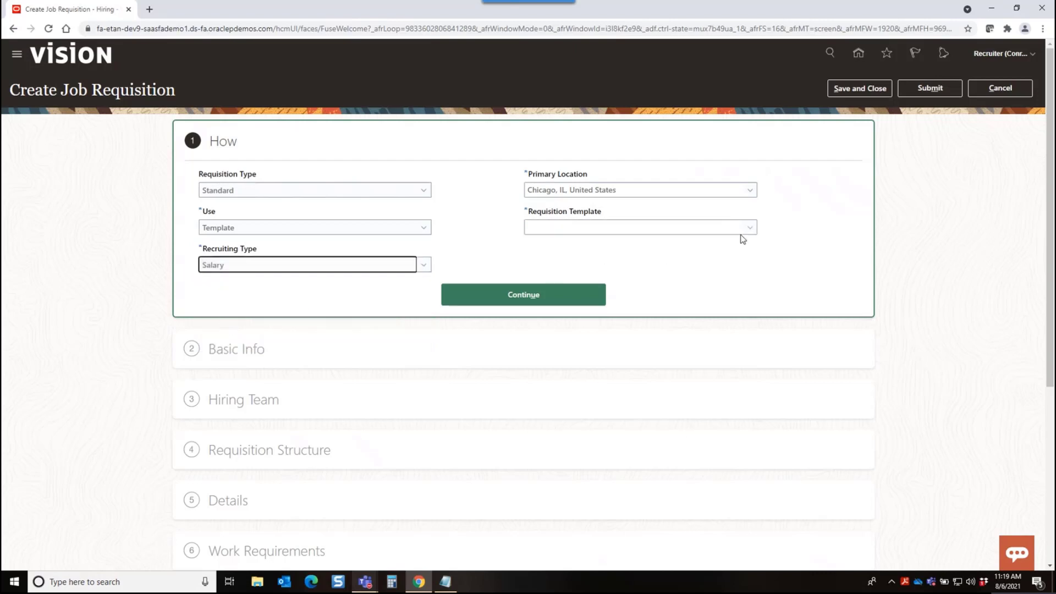
left_click(749, 227)
left_click(618, 262)
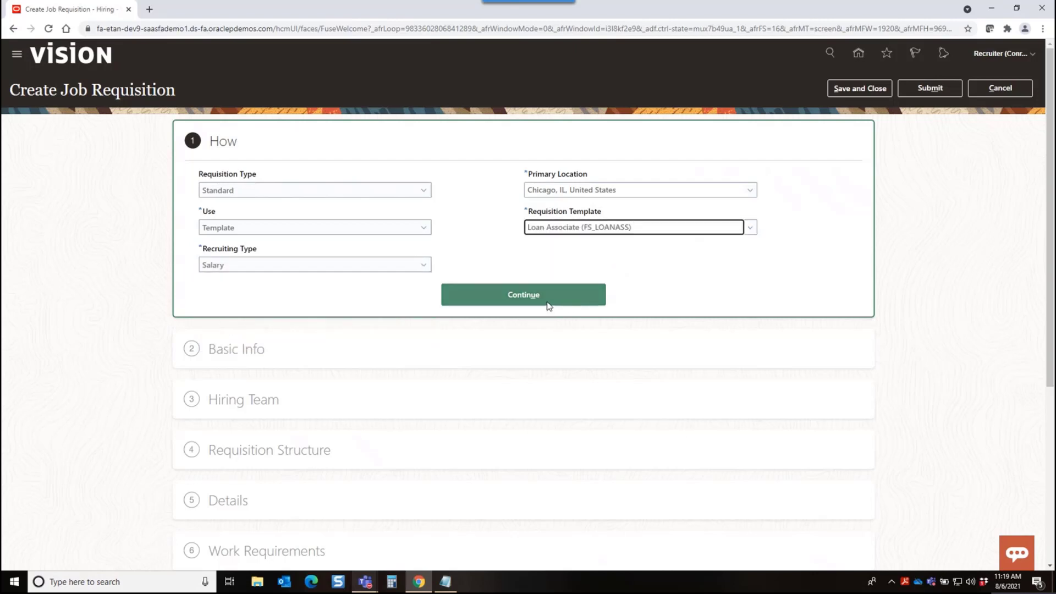
left_click(548, 303)
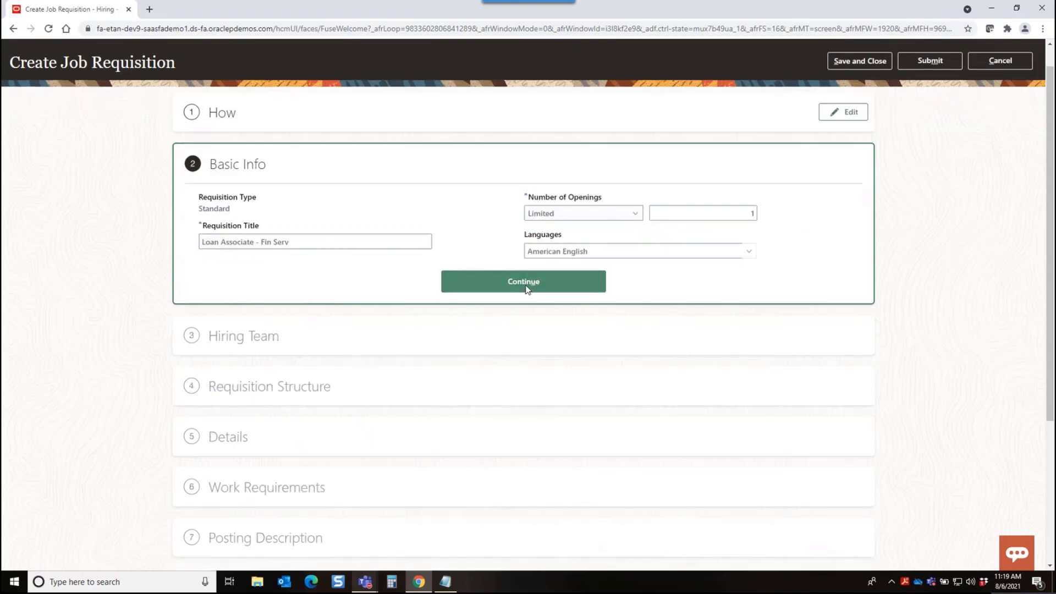
left_click(583, 288)
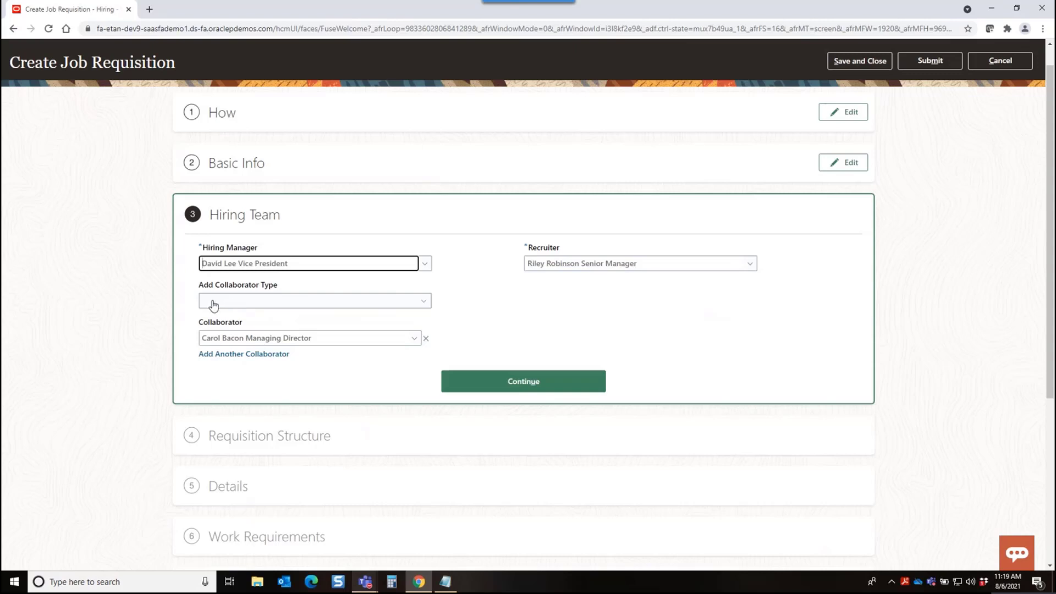
Add the HRBP collaborator type to the hiring team and assign the Marketing Operations Director to it
left_click(423, 305)
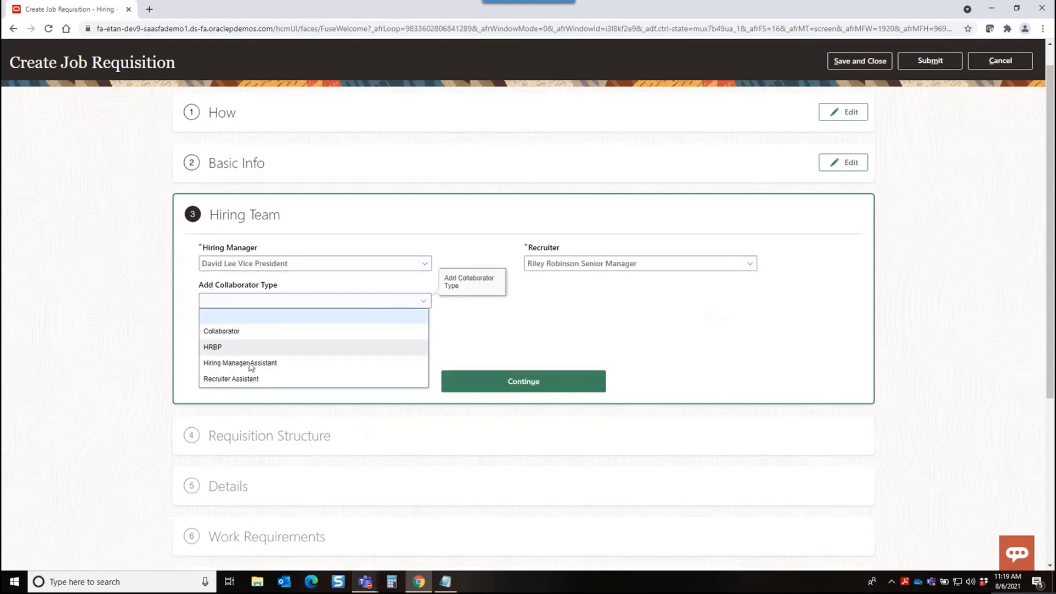
left_click(253, 347)
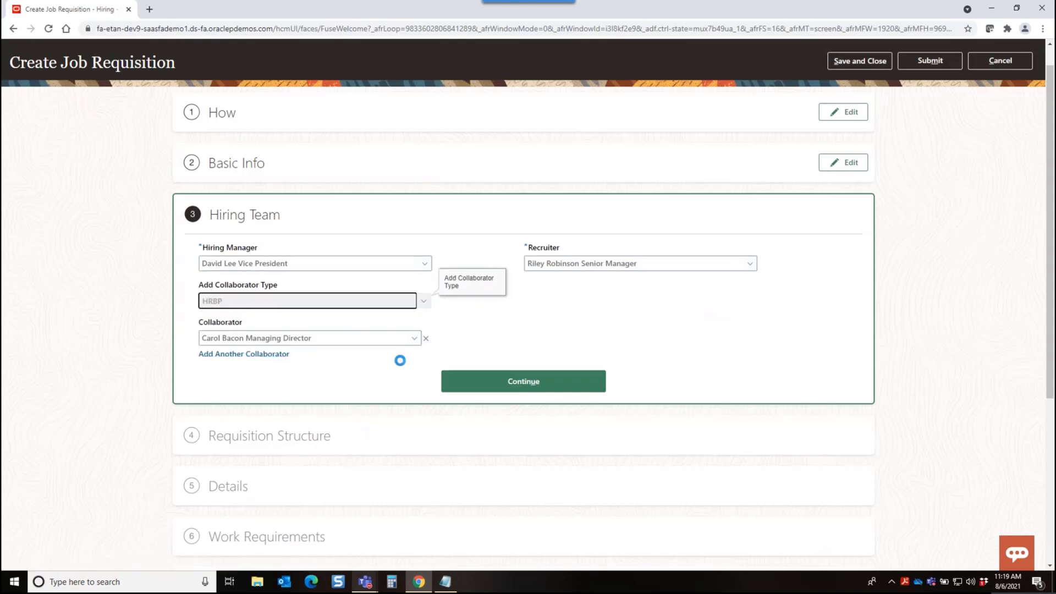
left_click(596, 341)
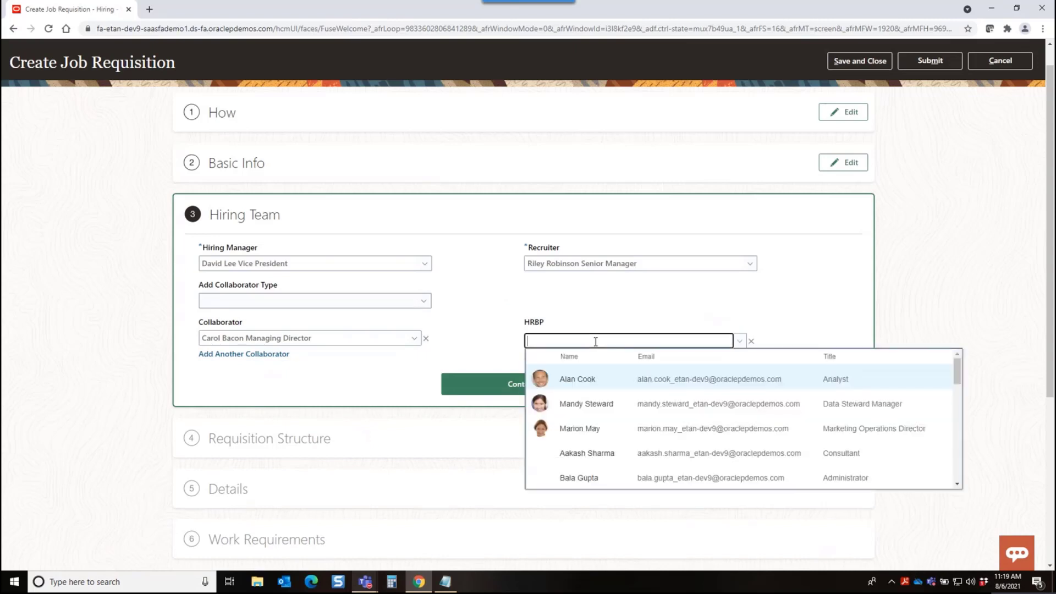
left_click(641, 428)
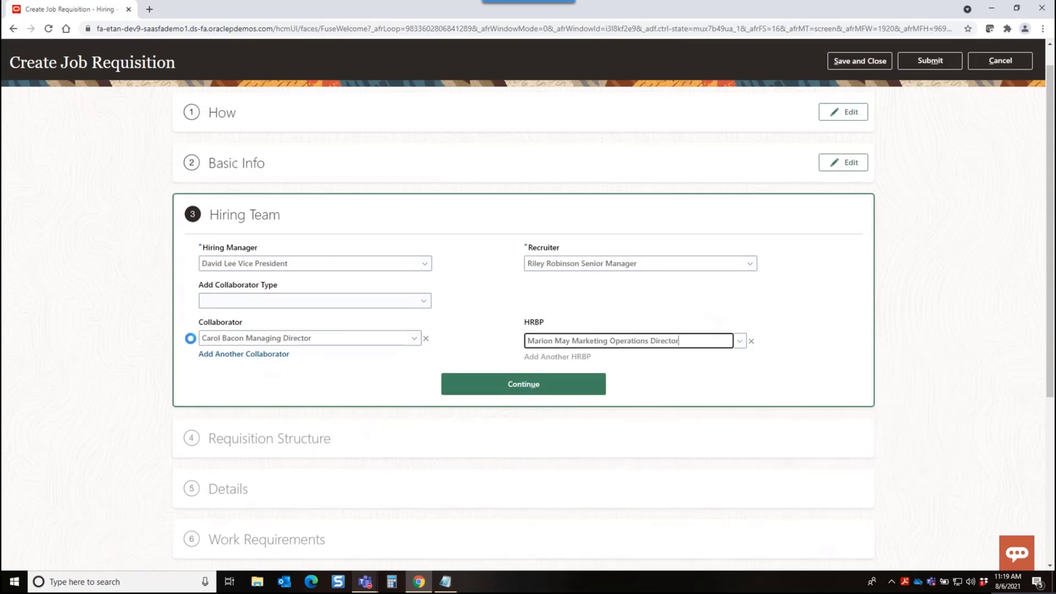
Add the Hiring Manager Assistant collaborator type to the hiring team and assign a Receivables Specialist to it
left_click(429, 298)
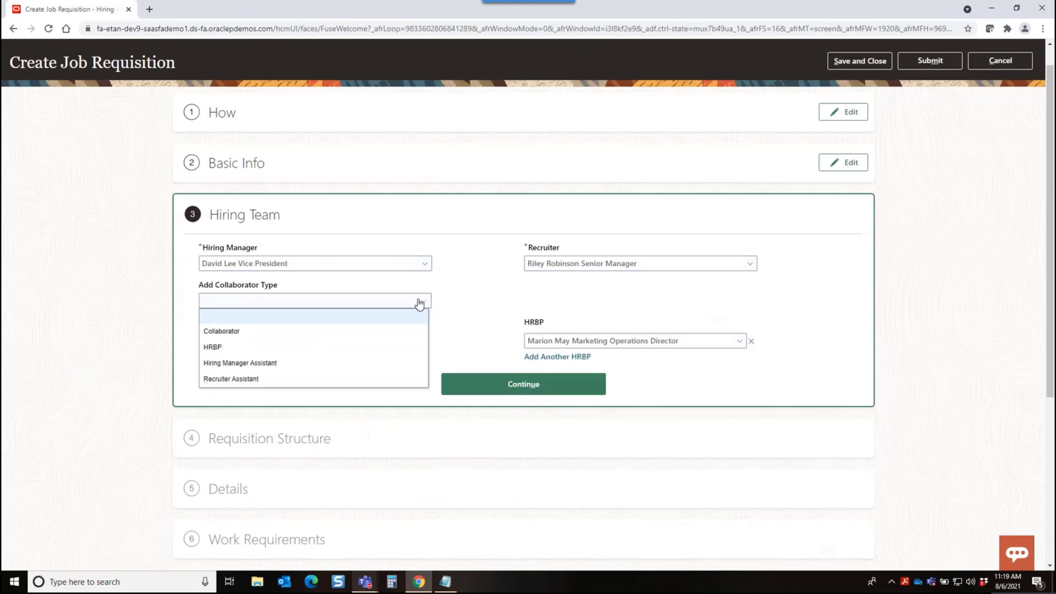
left_click(271, 363)
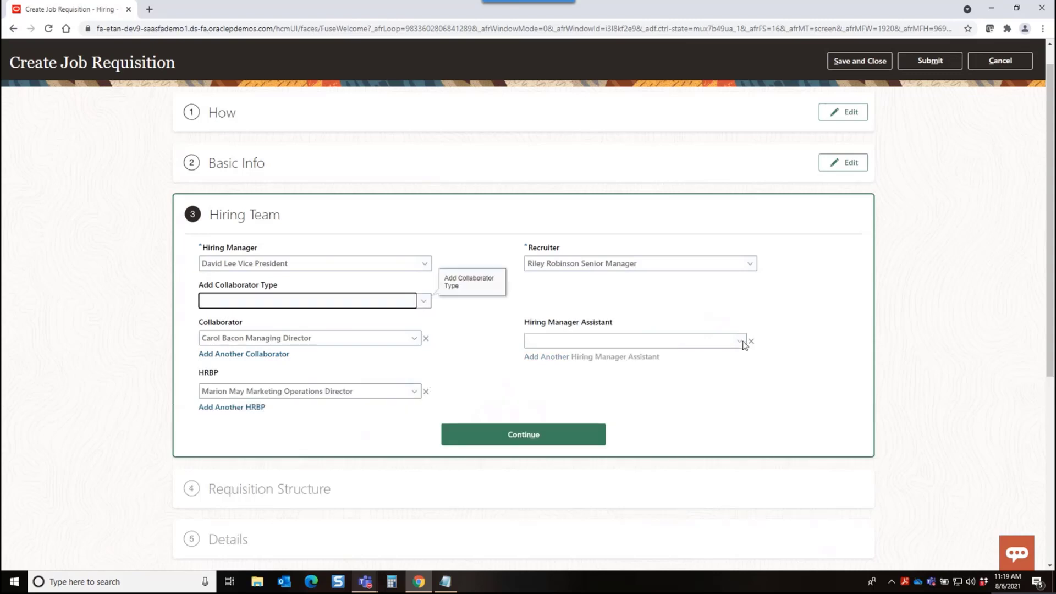
left_click(741, 342)
scroll(605, 396, "down", 2)
left_click(589, 380)
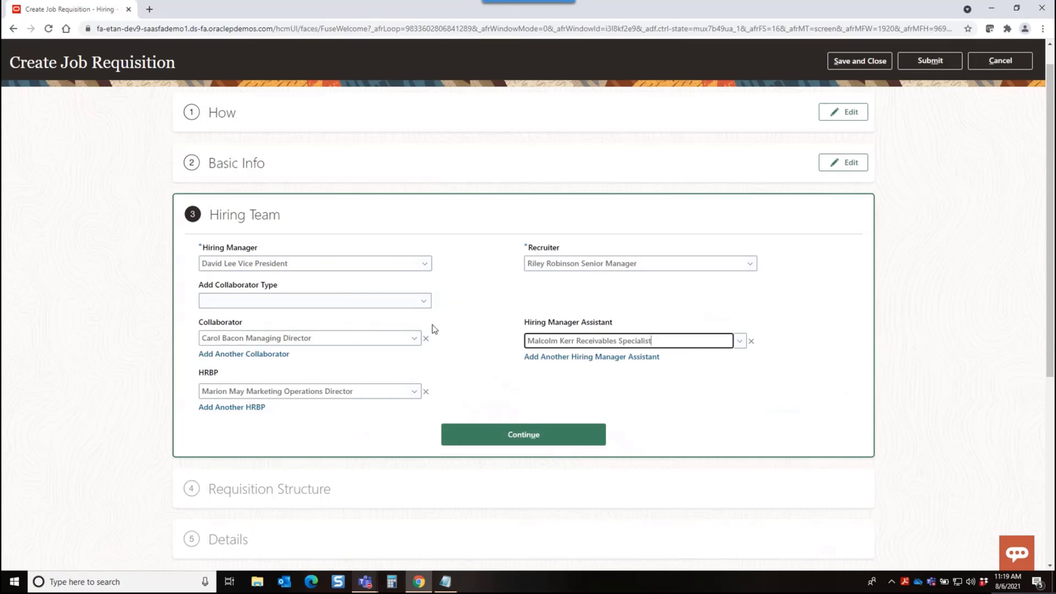
Add the Recruiter Assistant collaborator type to the hiring team and assign the Data Steward Manager to it
left_click(418, 304)
left_click(237, 378)
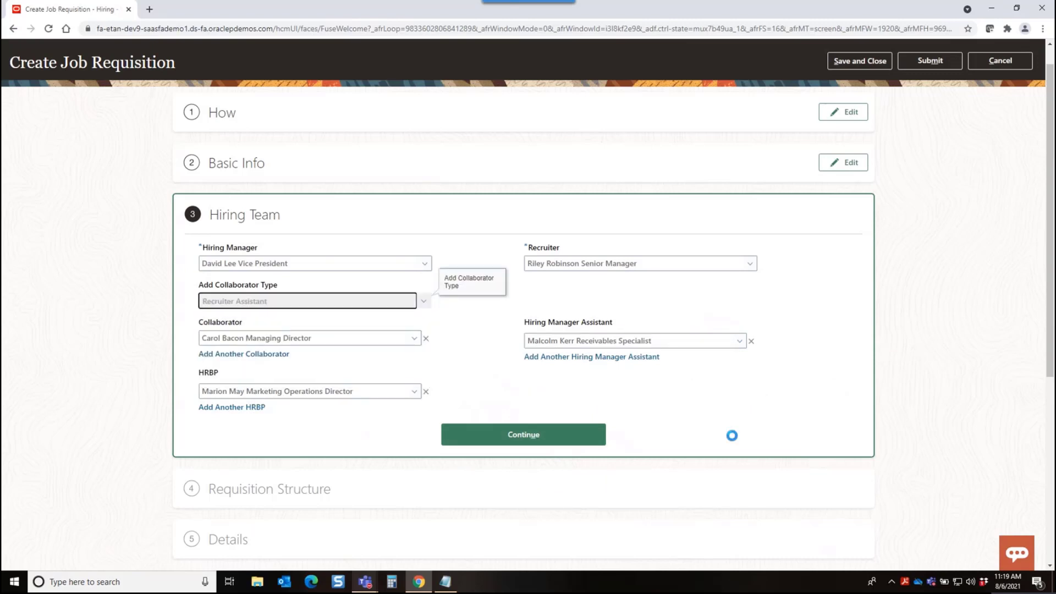
left_click(740, 394)
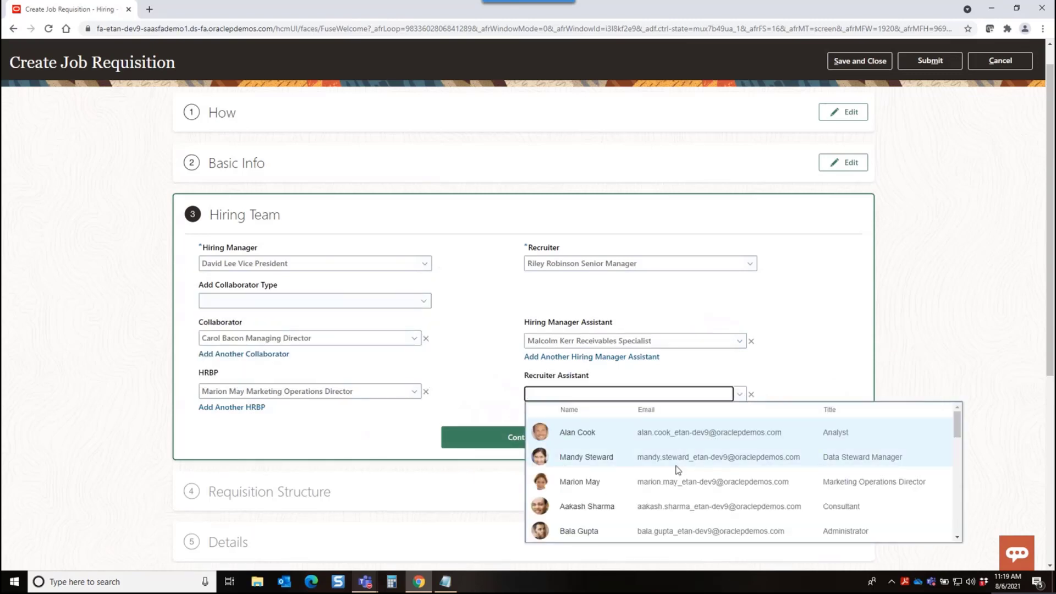
left_click(655, 457)
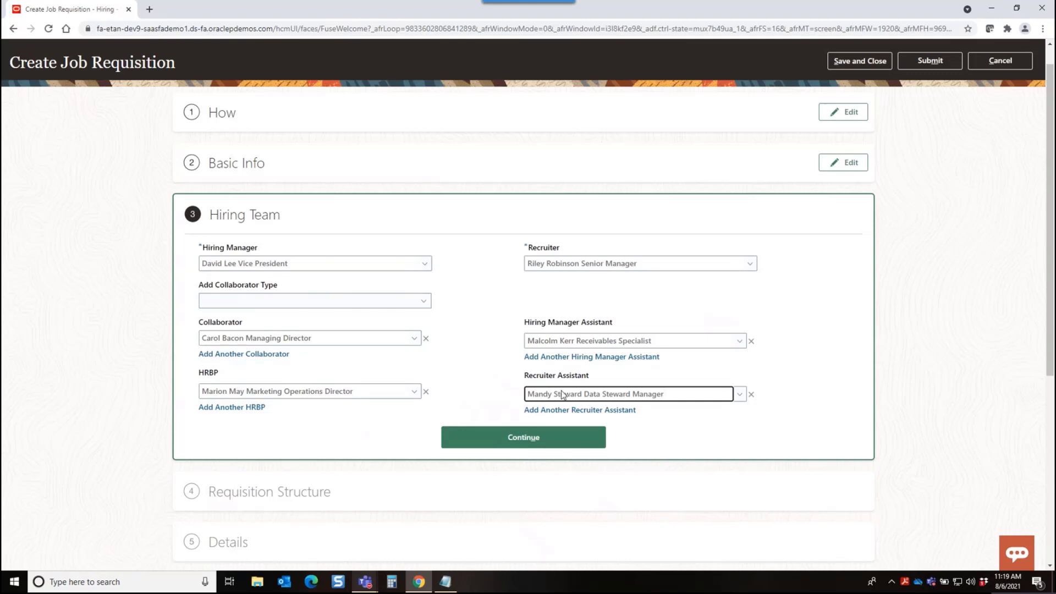
Continue past Hiring Team and Requisition Structure to Details and examine the available Job Type and Job Shift values
left_click(502, 437)
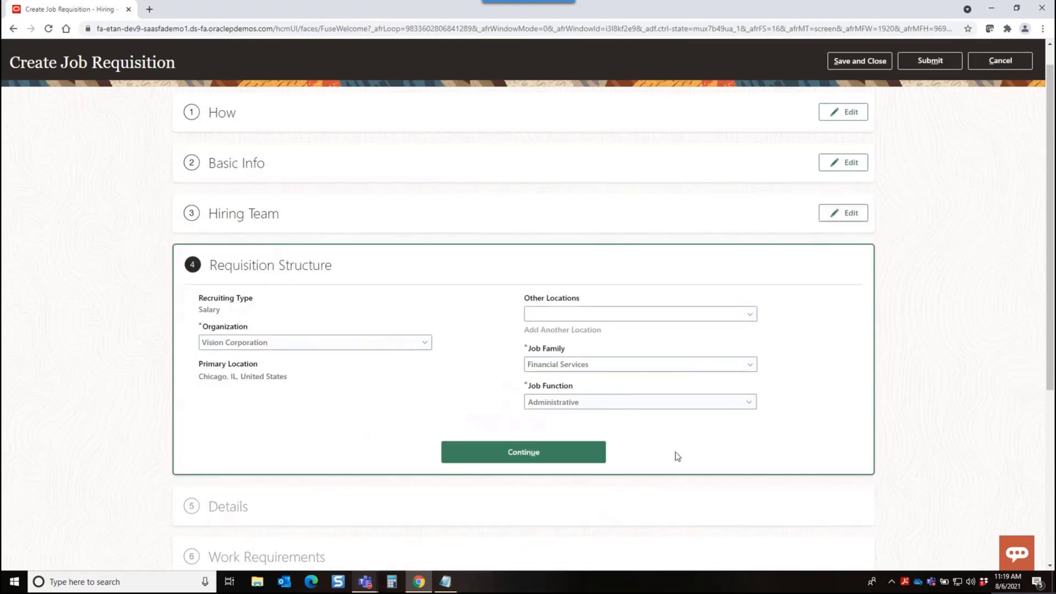
left_click(555, 451)
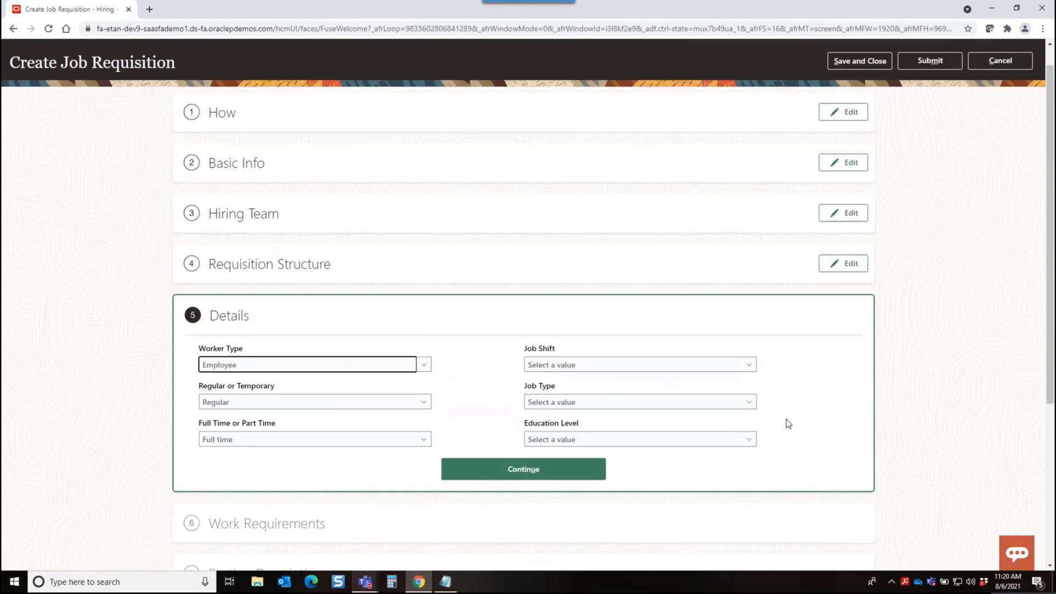
left_click(575, 403)
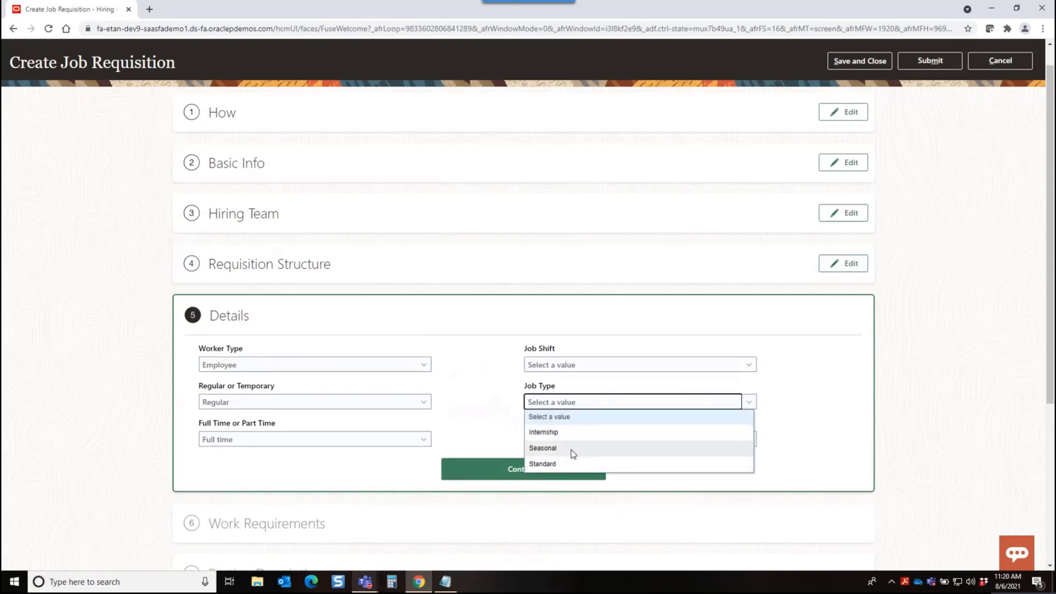
left_click(578, 365)
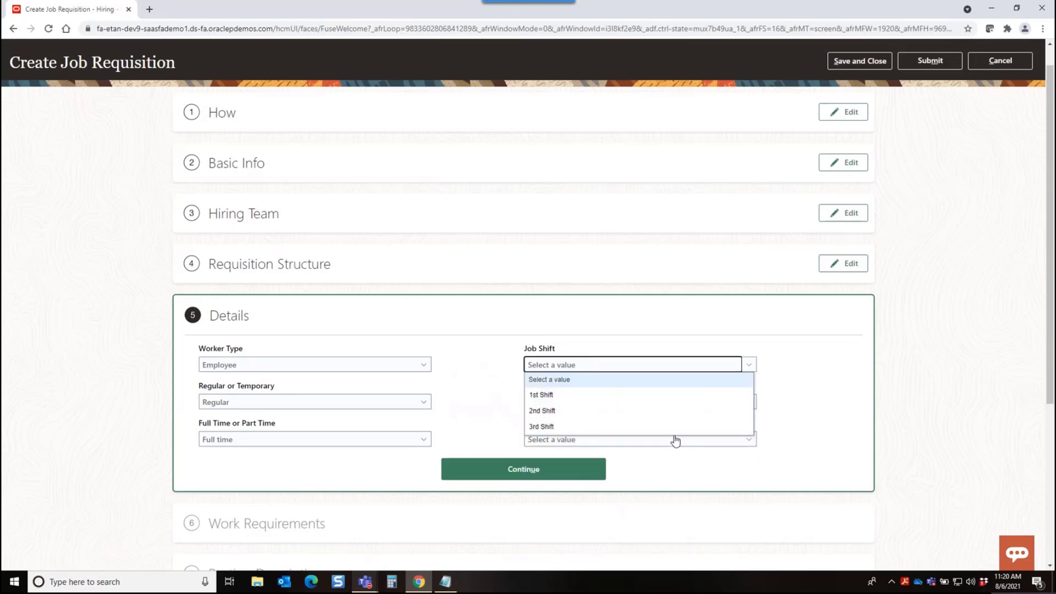